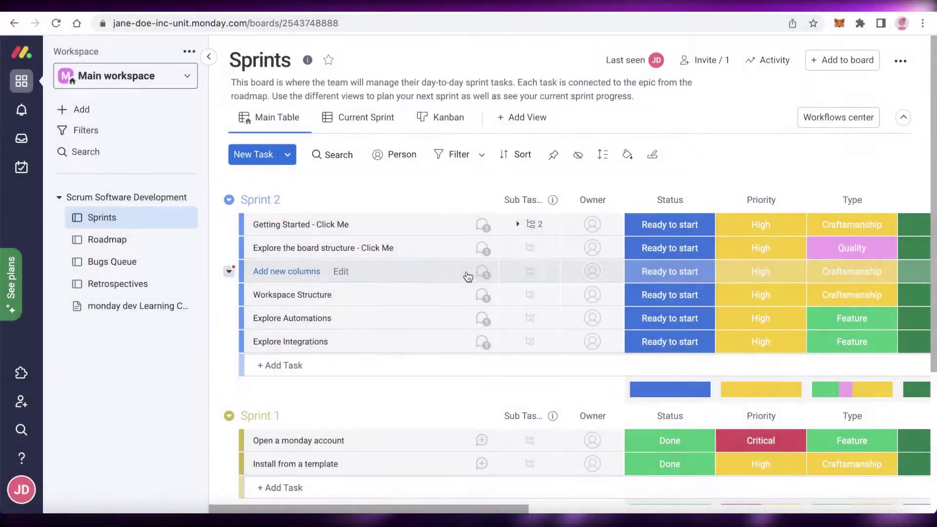
Step: Collapse the Scrum Software Development folder in the Main workspace
scroll(426, 297, down, 3)
scroll(425, 298, up, 3)
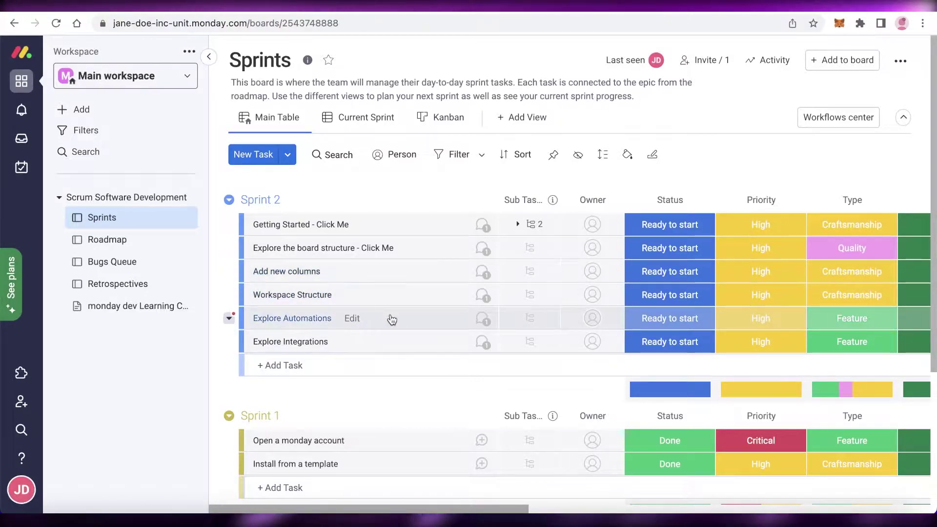
scroll(392, 318, down, 4)
scroll(390, 317, up, 4)
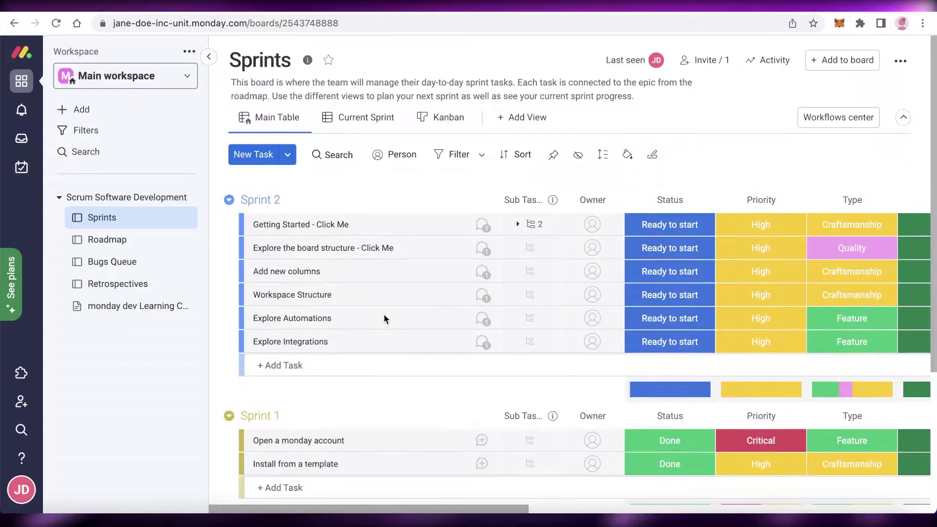
click(59, 199)
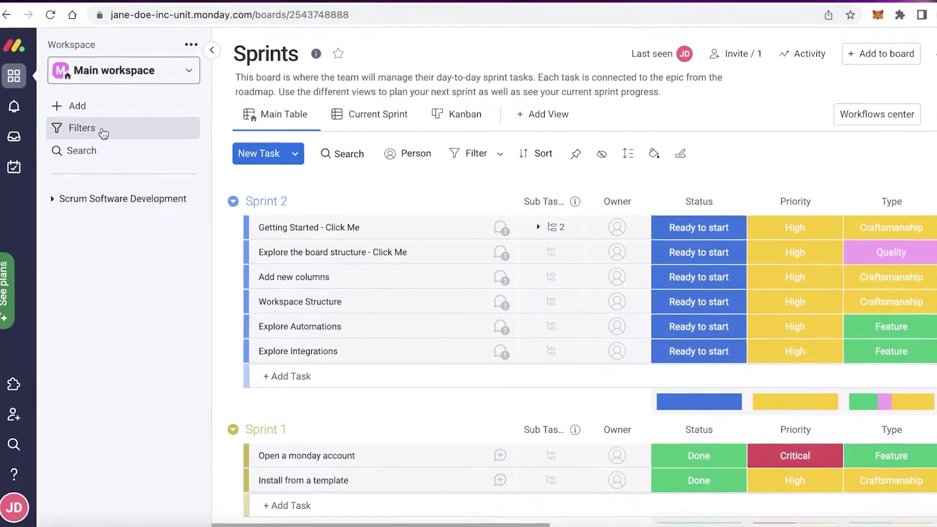
Step: Create a board named New Board with the default settings
click(104, 113)
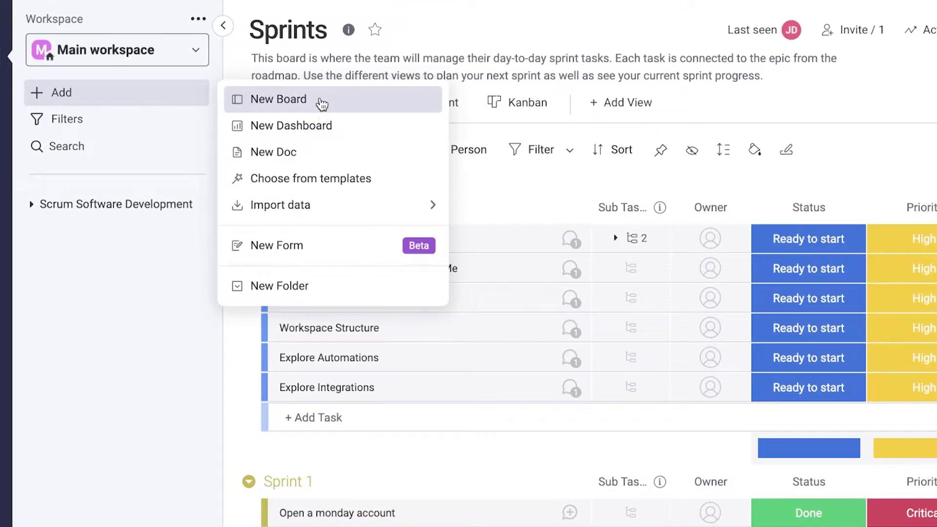
click(322, 102)
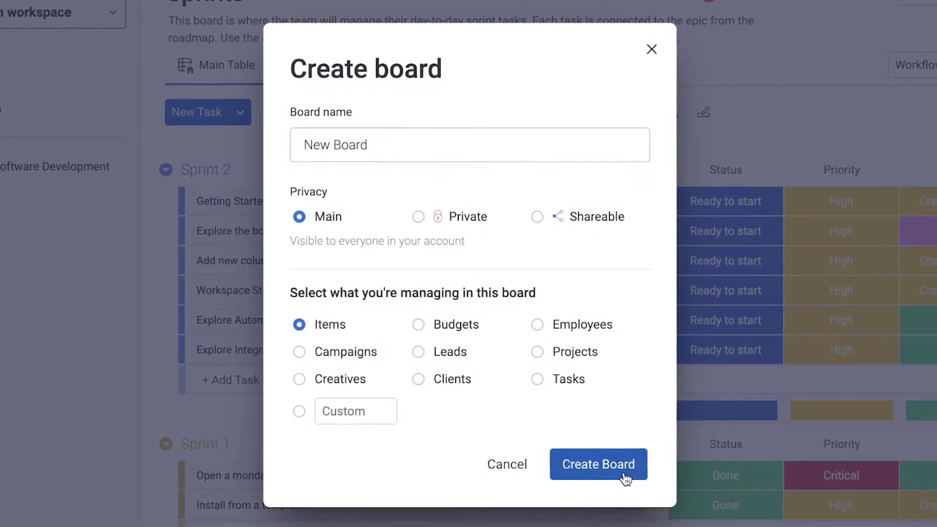
click(625, 476)
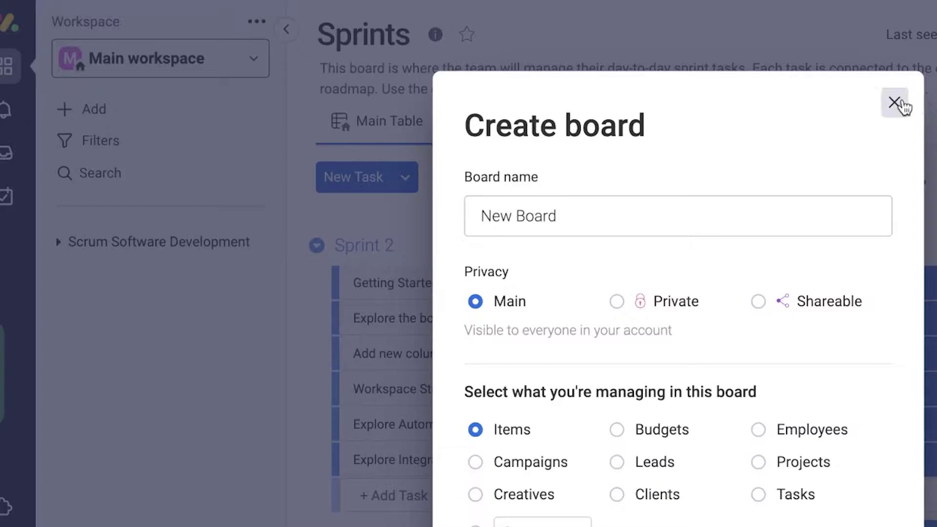
click(903, 105)
click(117, 117)
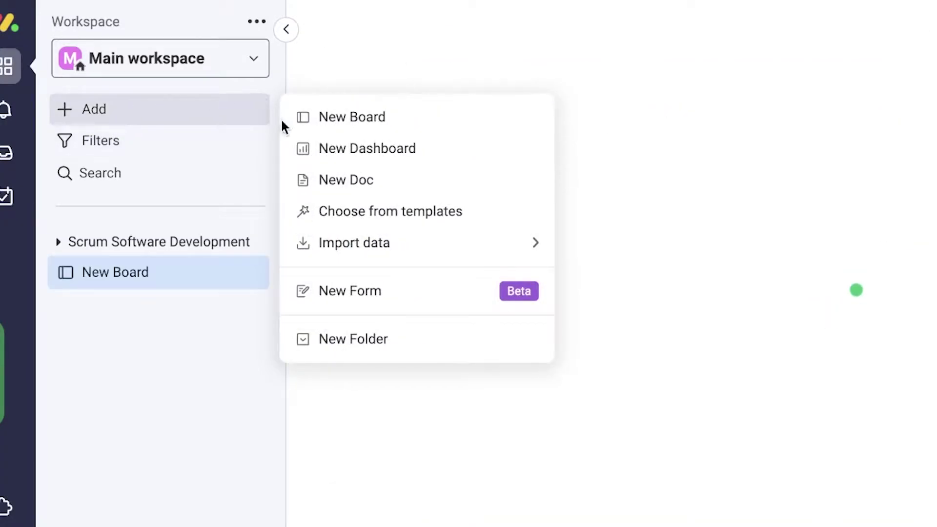
Step: Browse the gallery of board templates
click(350, 215)
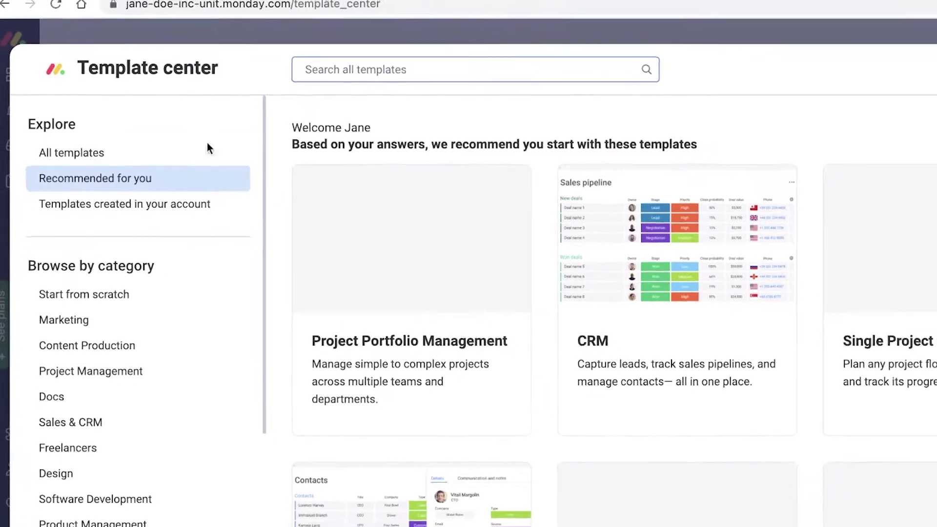
scroll(119, 230, down, 5)
scroll(102, 159, up, 5)
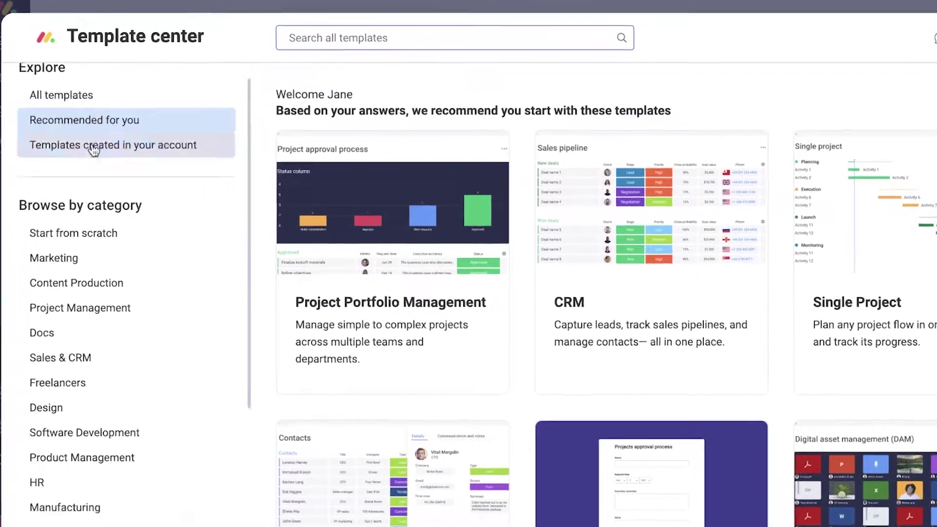
scroll(80, 256, down, 5)
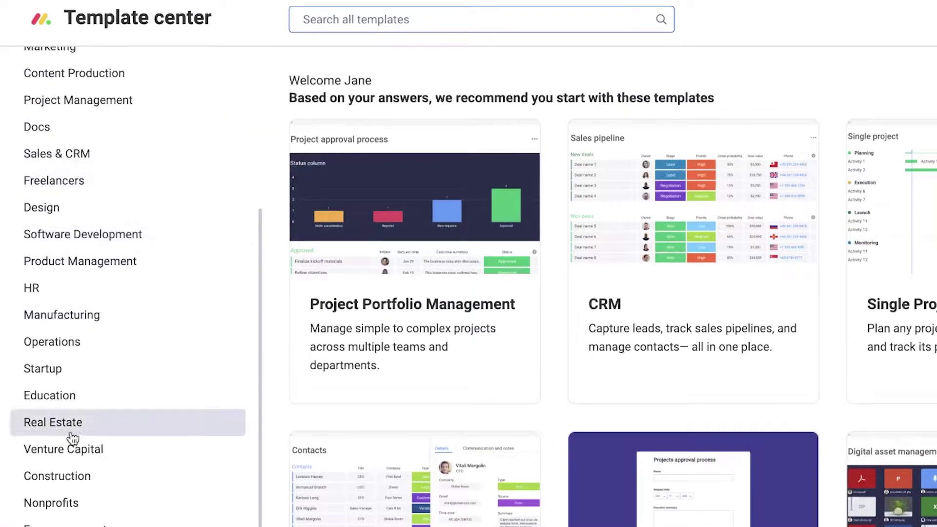
scroll(77, 214, up, 5)
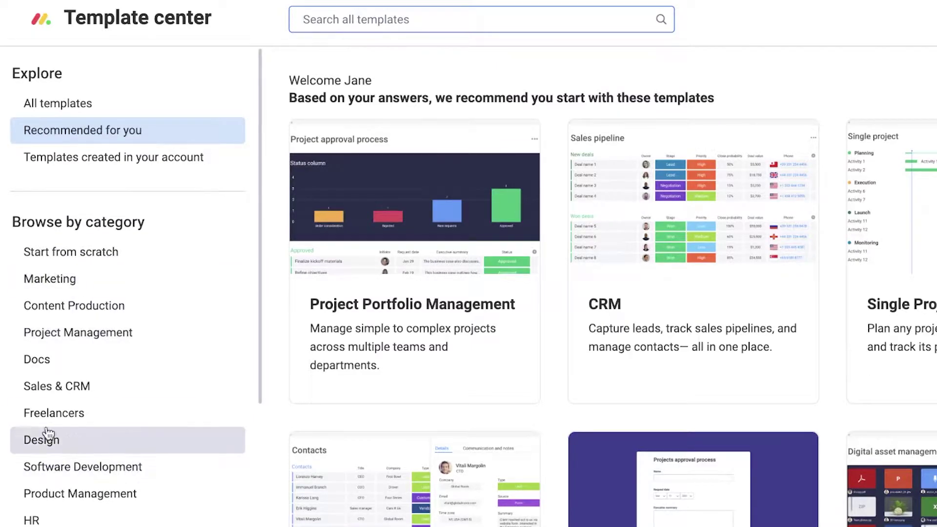
scroll(73, 388, down, 5)
scroll(78, 371, up, 1)
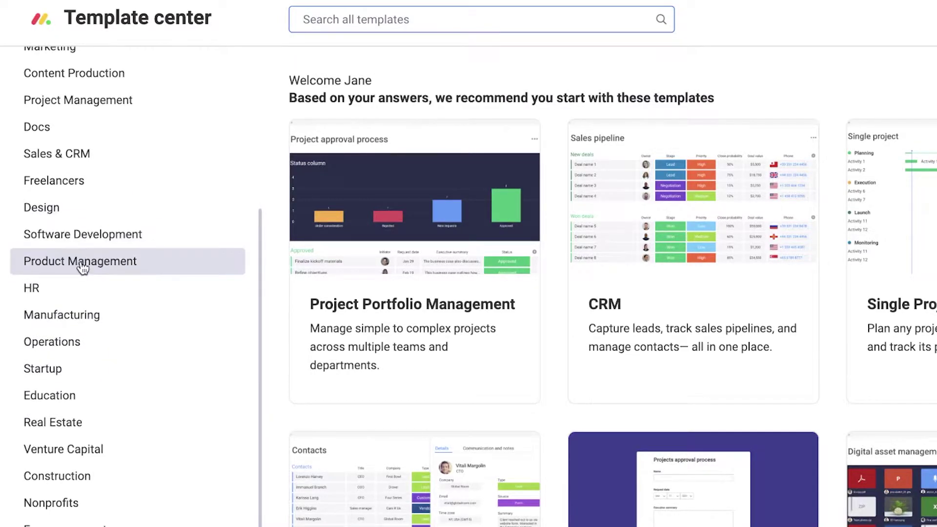
scroll(127, 240, up, 5)
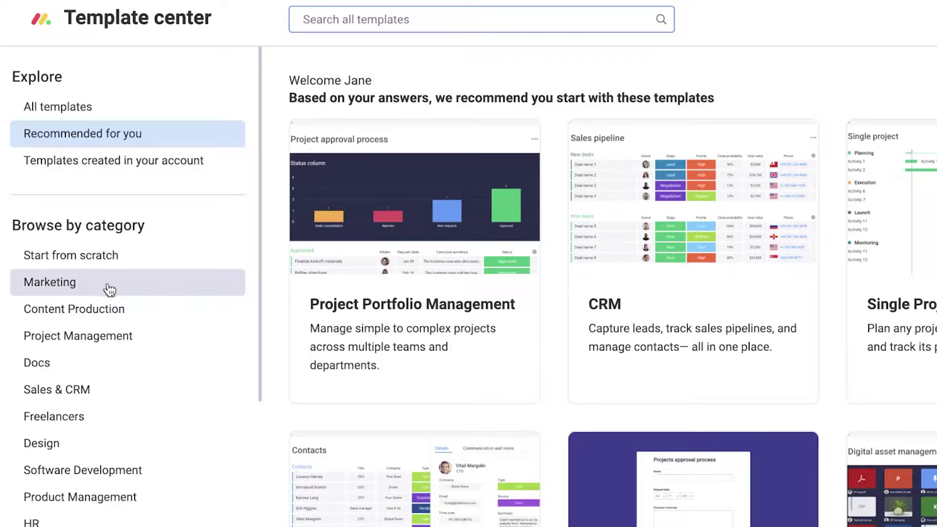
Step: Open the Timesheet template's details from the Project Management category
click(83, 339)
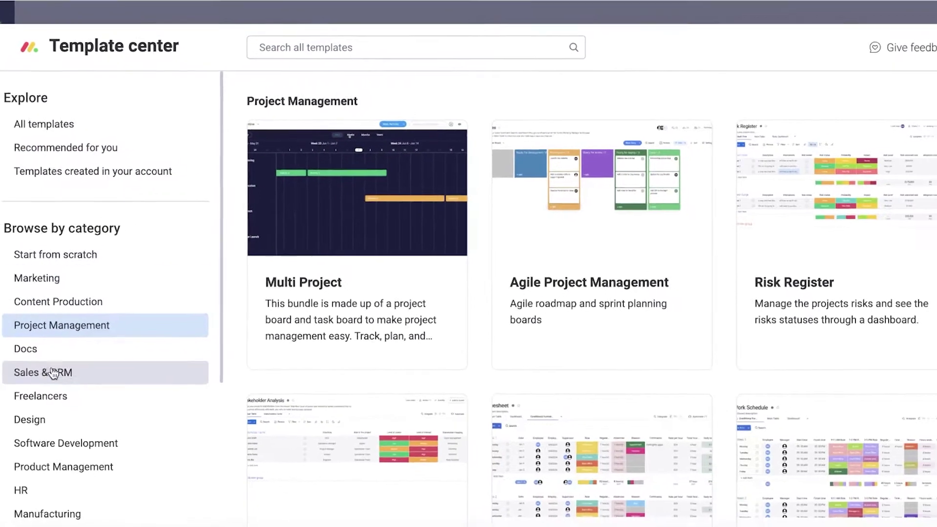
scroll(53, 373, down, 3)
scroll(78, 303, up, 3)
scroll(605, 225, down, 5)
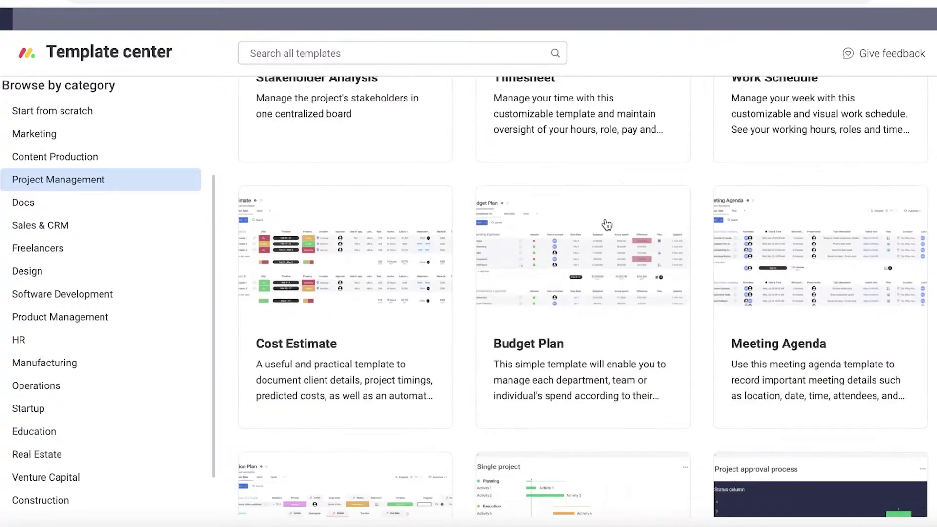
scroll(449, 226, up, 1)
scroll(510, 326, down, 2)
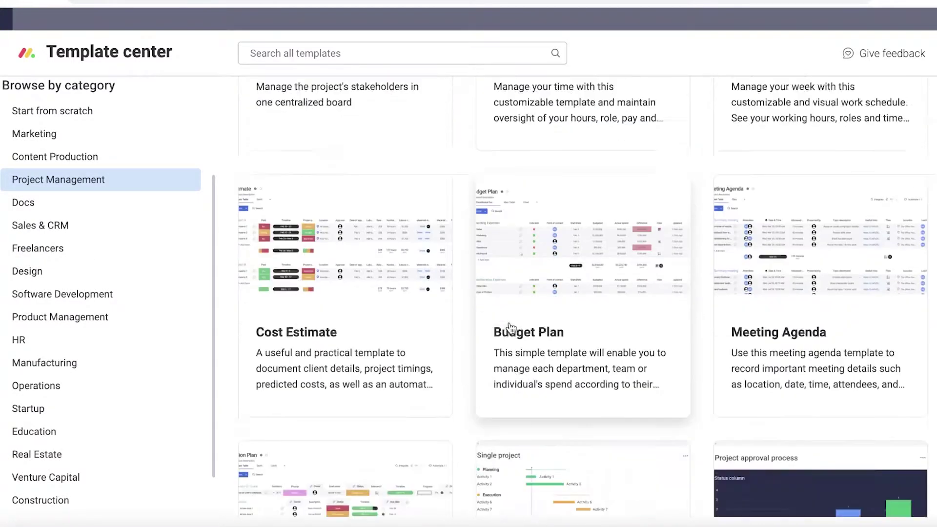
scroll(510, 326, up, 3)
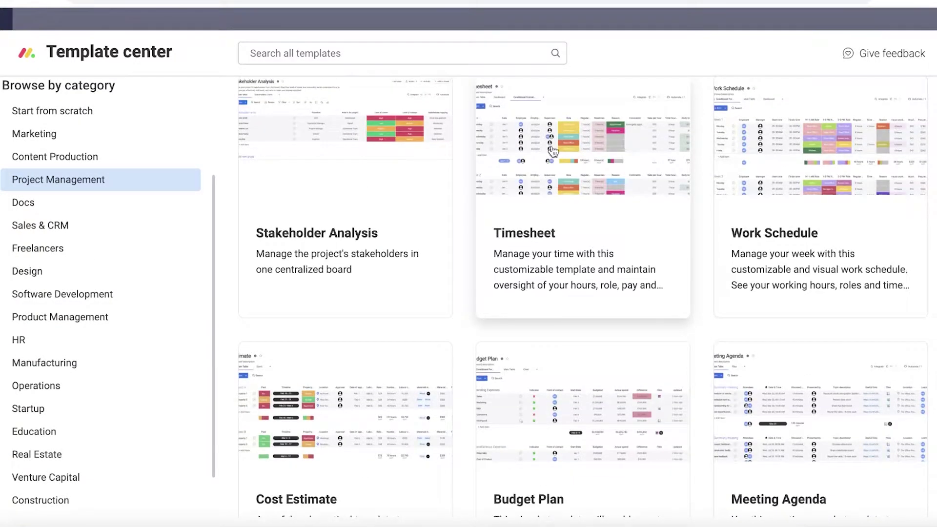
click(553, 151)
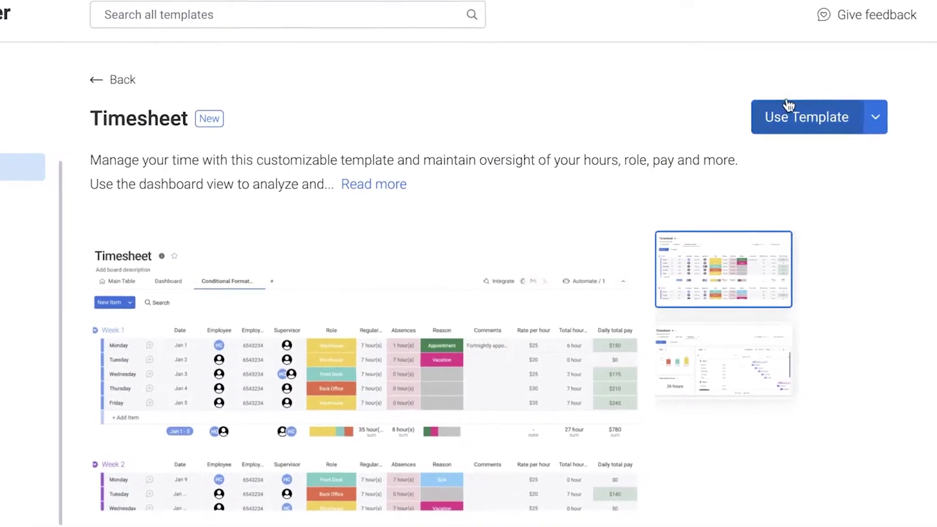
Step: Use the Timesheet template to create a board with Week 1 and Week 2 sample entries
click(791, 119)
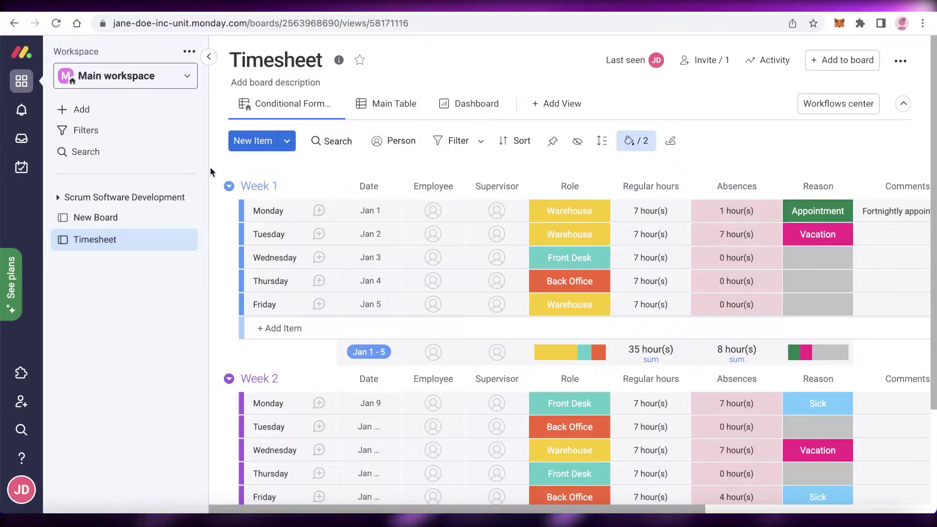
scroll(470, 219, down, 3)
scroll(262, 234, up, 3)
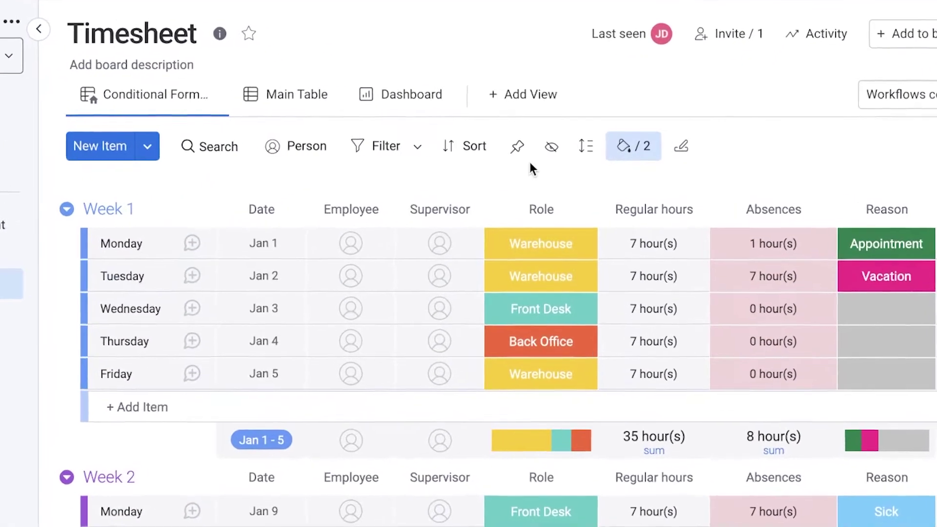
click(528, 97)
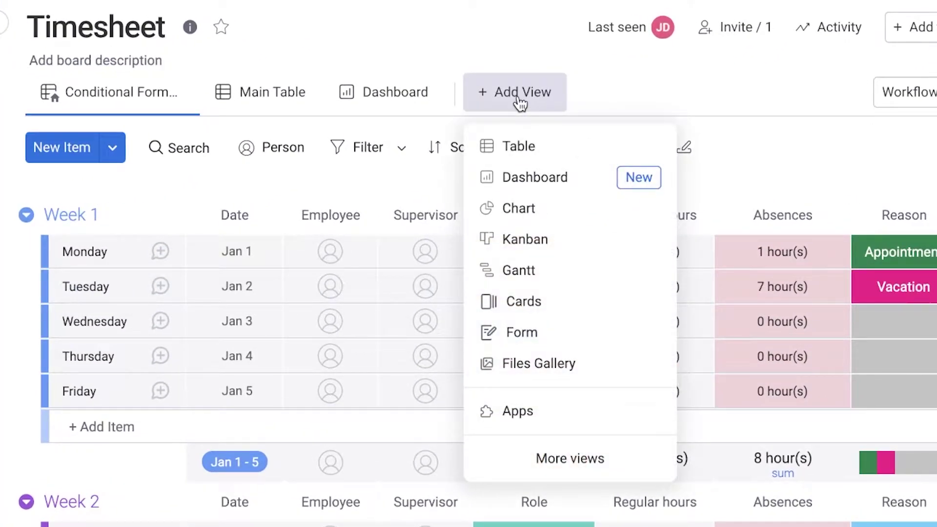
Step: Add a Timeline view named TI, then check the Dashboard and Main Table tabs
click(540, 452)
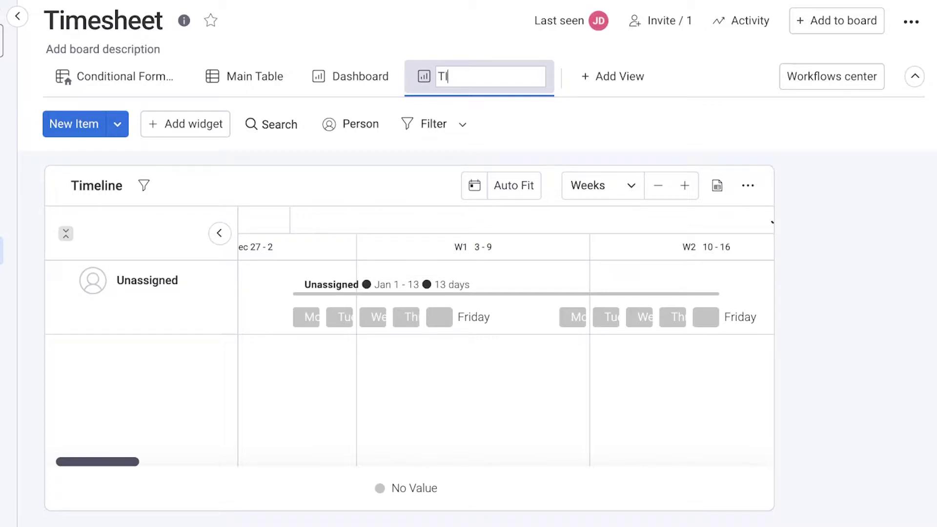
key(Tab)
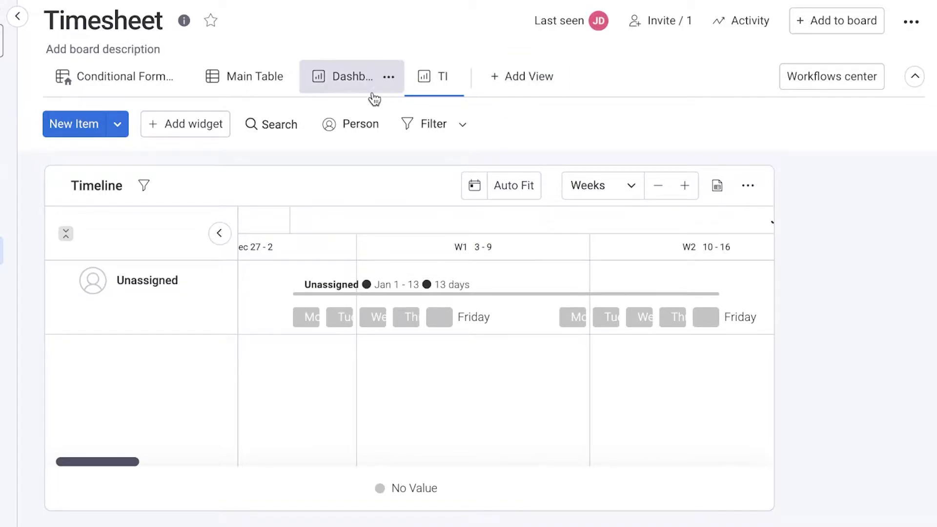
click(372, 96)
click(429, 78)
click(393, 85)
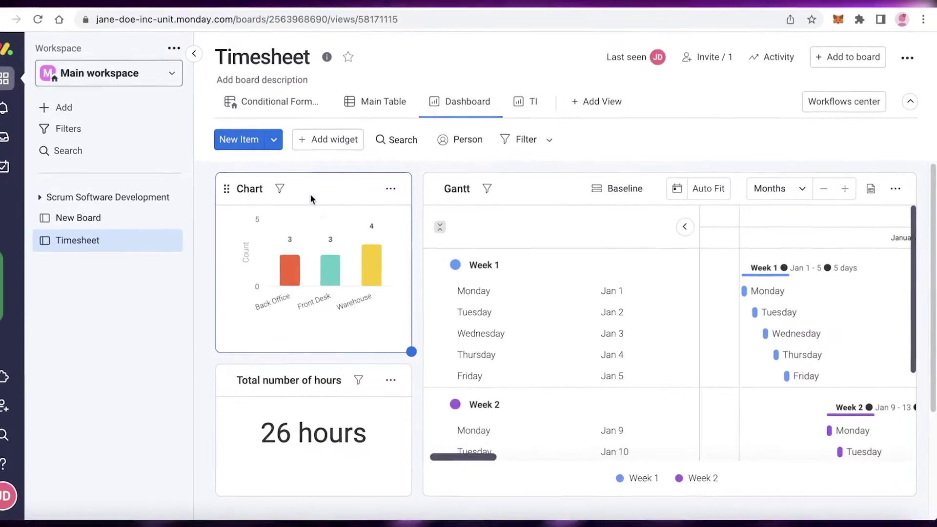
click(295, 85)
Step: Resize the TI Timeline widget and fit it to the Unassigned Jan 1–13 entry across W1–W2
click(553, 103)
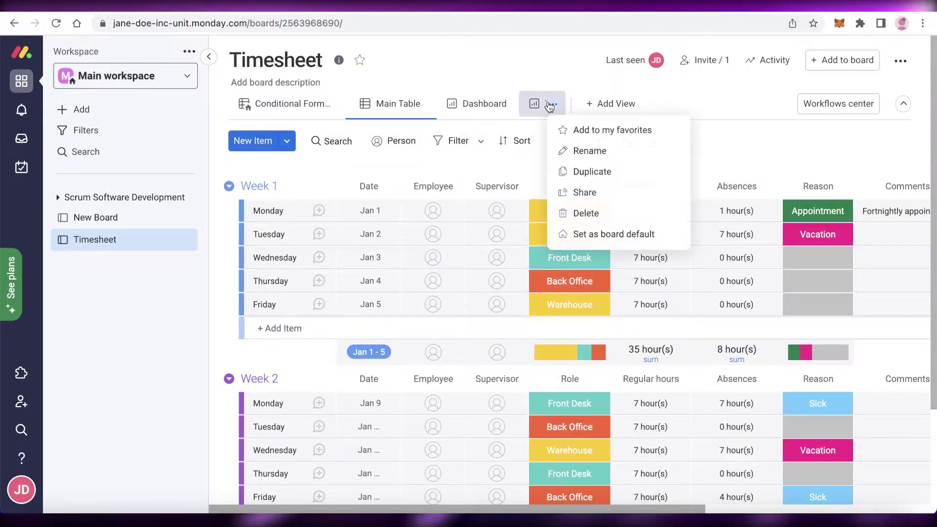
click(540, 103)
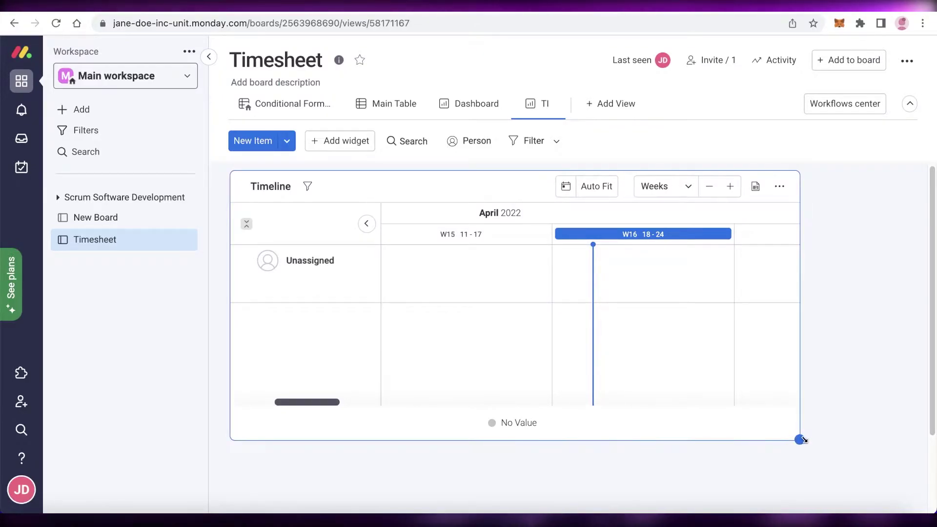
drag(803, 439, 455, 373)
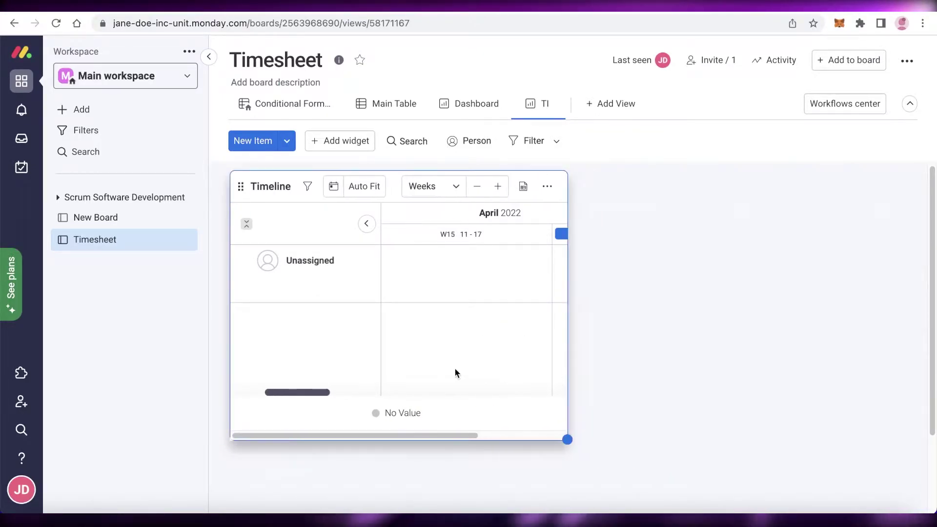
drag(627, 314, 550, 309)
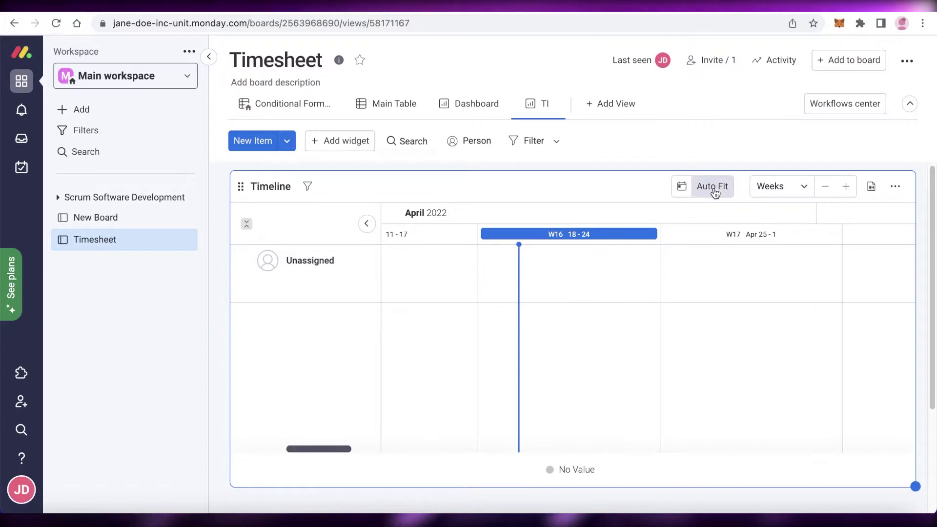
click(714, 188)
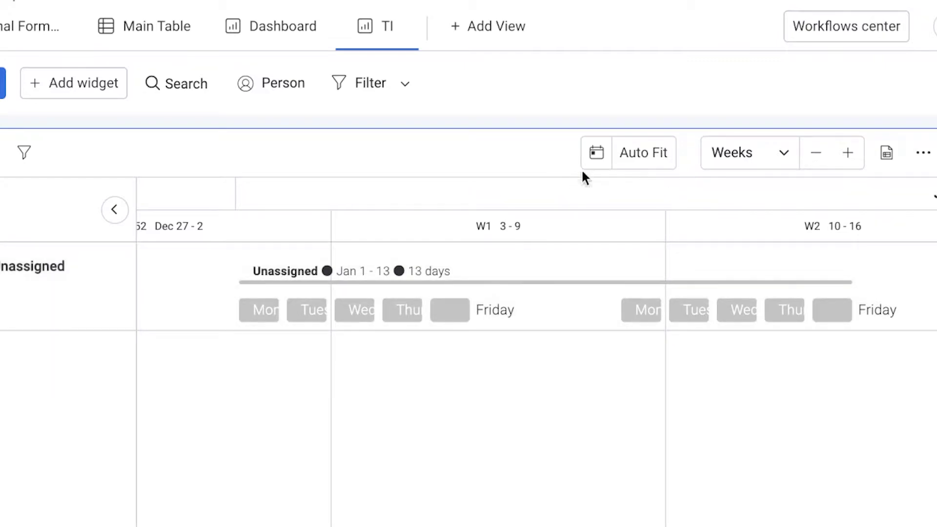
click(597, 153)
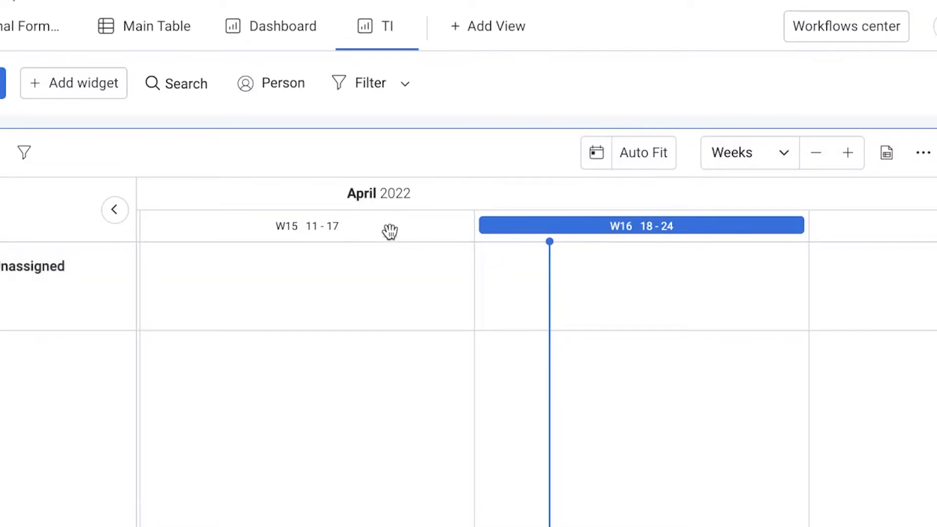
click(639, 161)
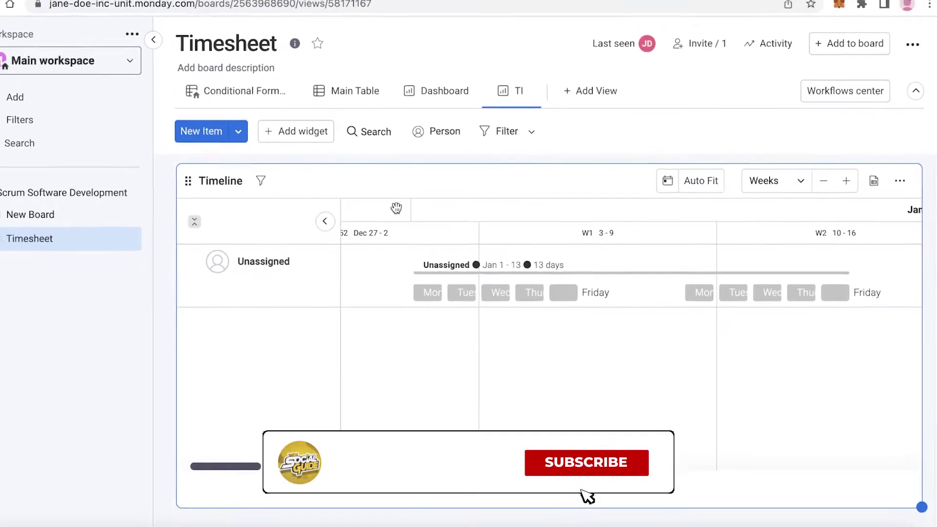
click(199, 180)
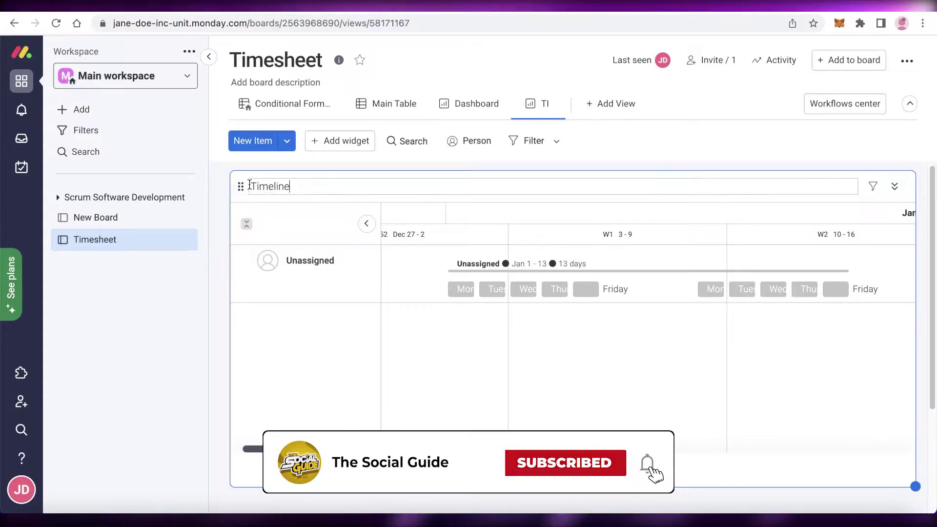
Step: In the Timeline widget's settings, toggle the Date column off and back on
drag(241, 186, 237, 208)
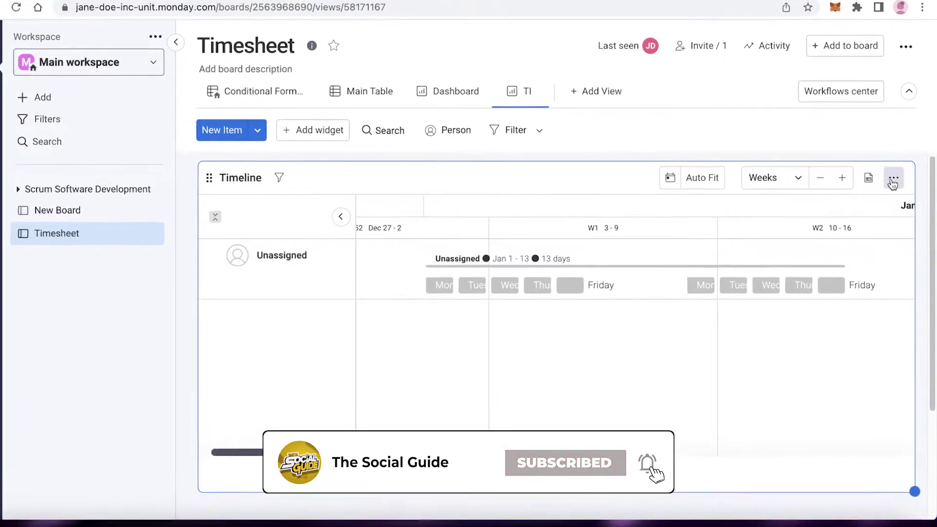
click(894, 188)
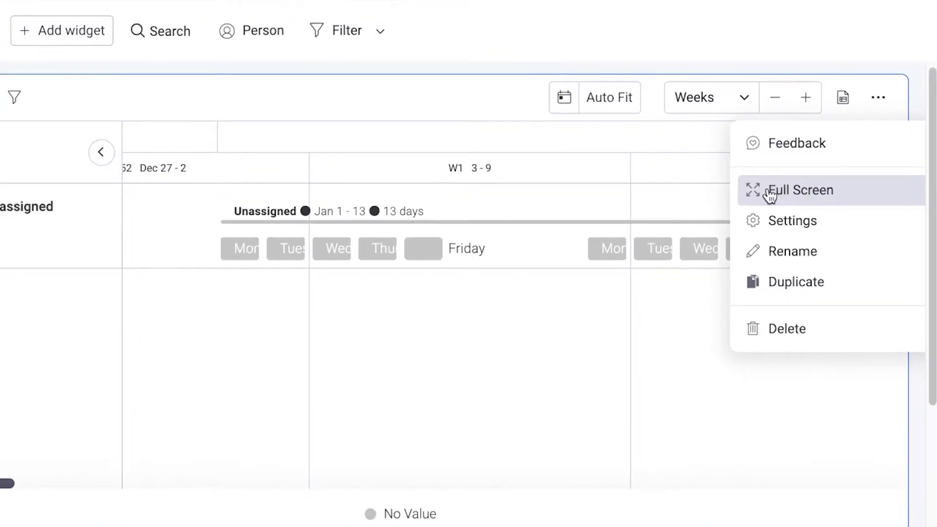
click(762, 219)
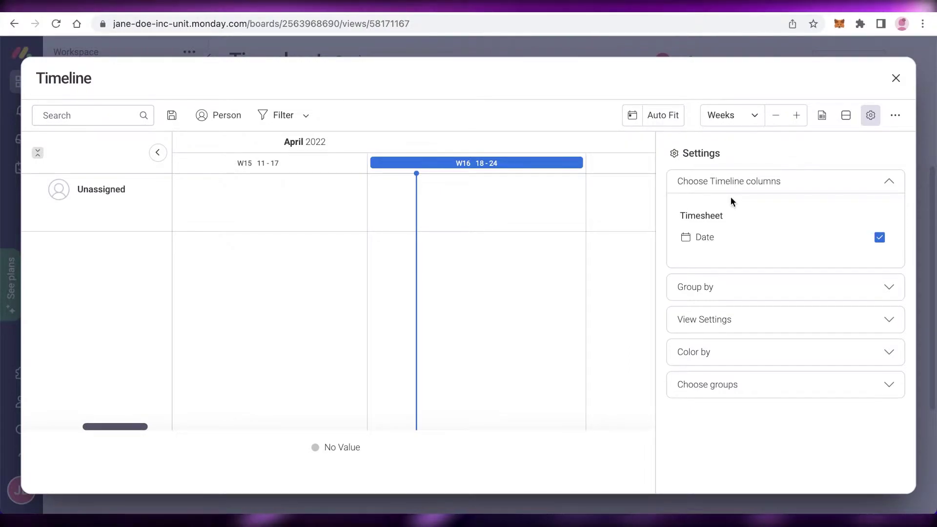
click(708, 237)
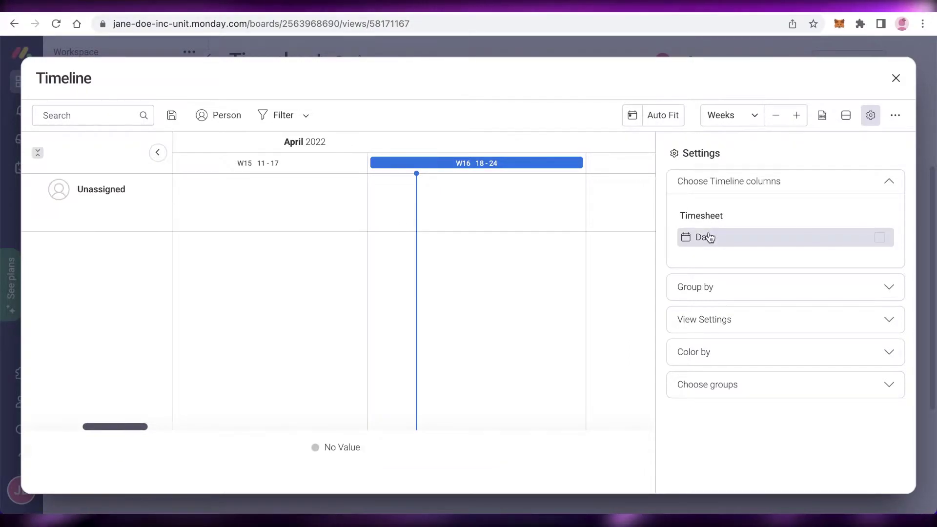
click(709, 239)
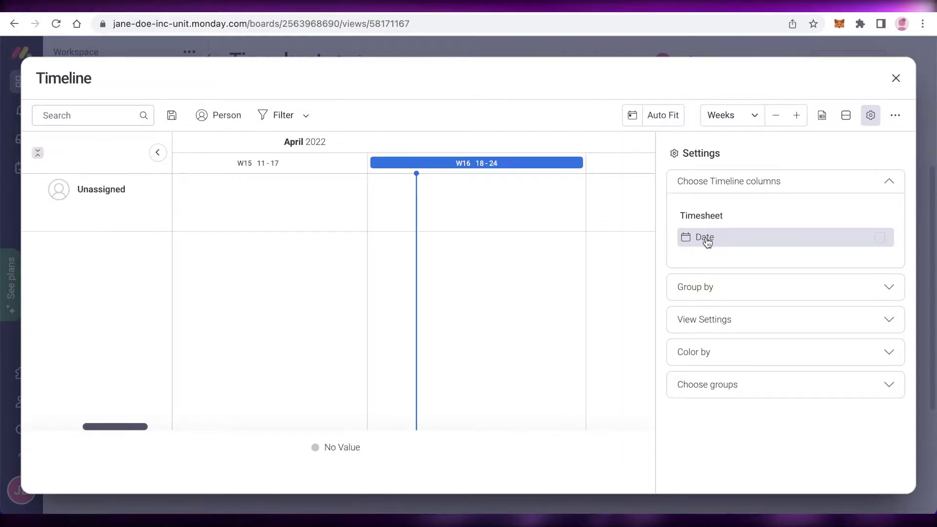
Step: Set the timeline's Group by to Employee after briefly trying Board
click(730, 295)
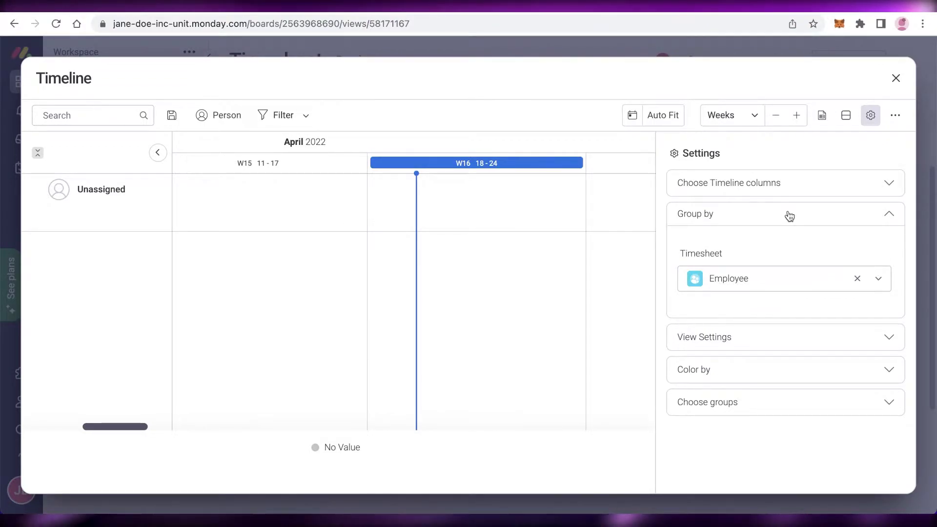
click(808, 284)
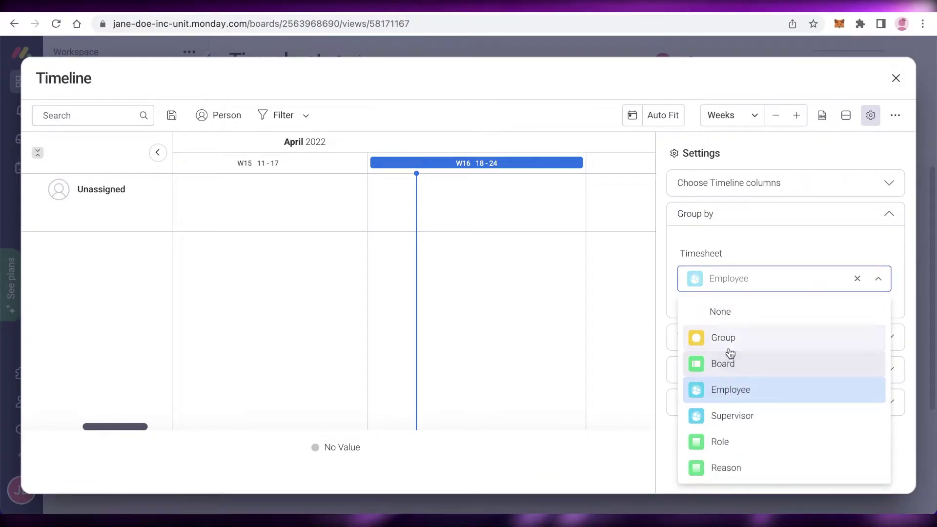
click(724, 279)
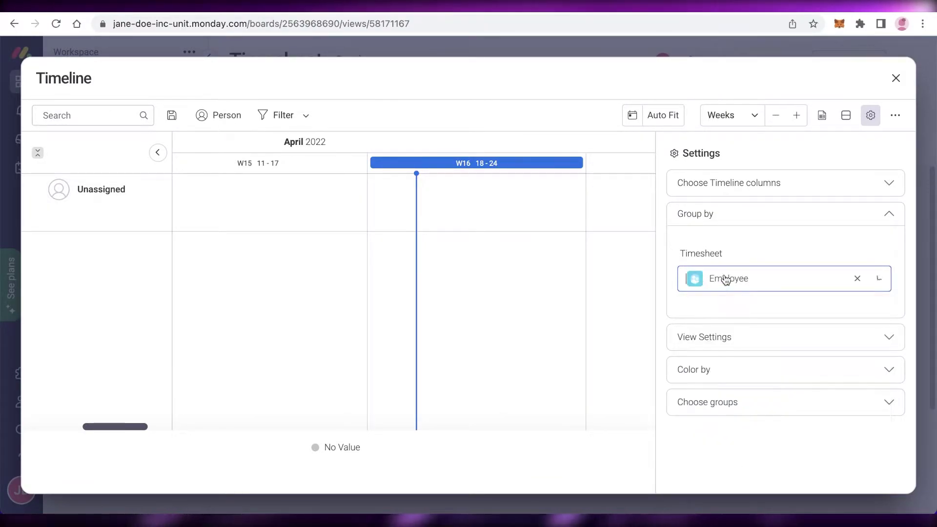
click(771, 279)
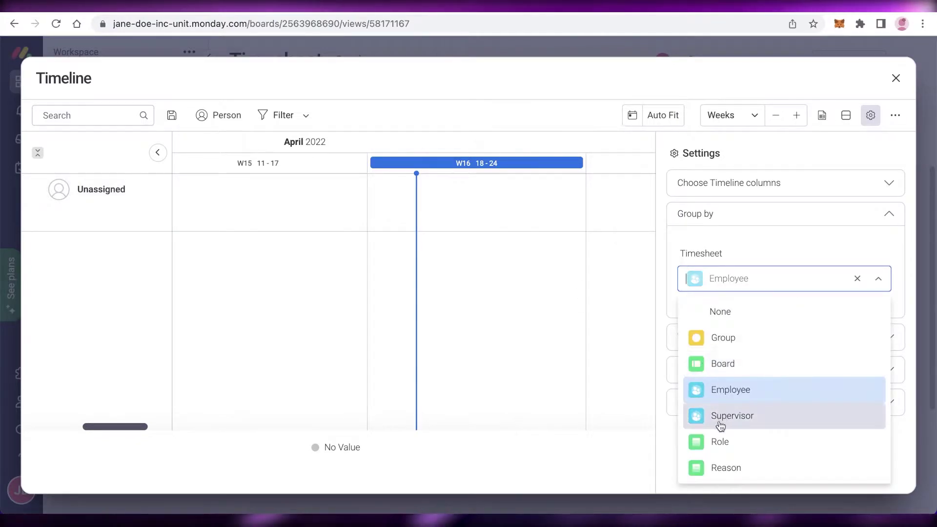
click(736, 365)
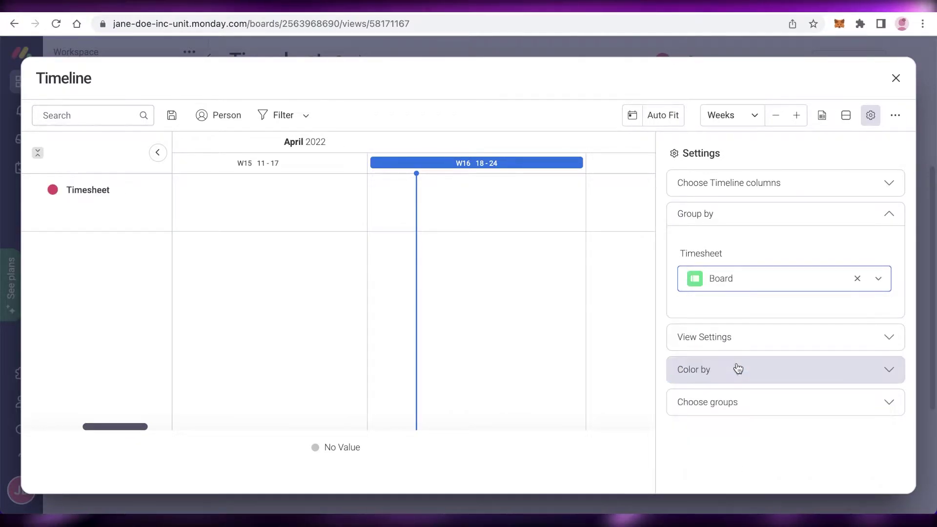
click(100, 188)
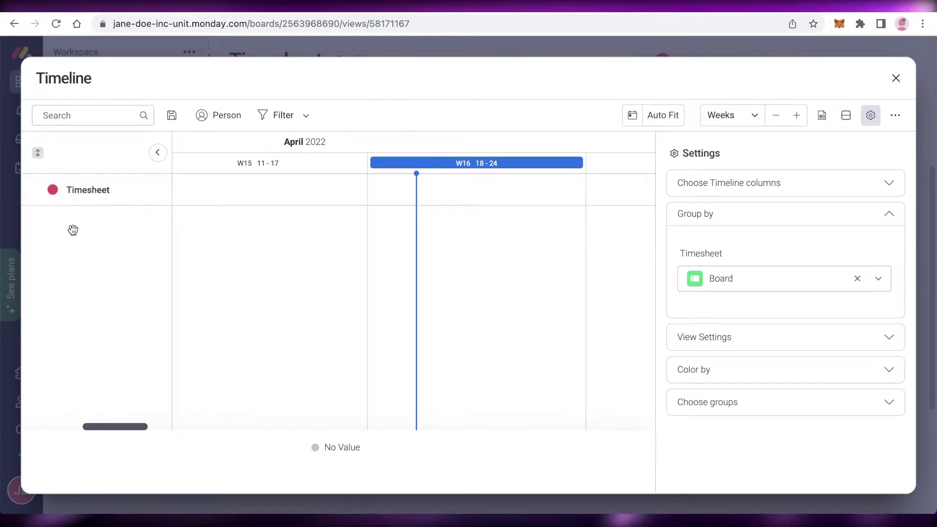
click(807, 278)
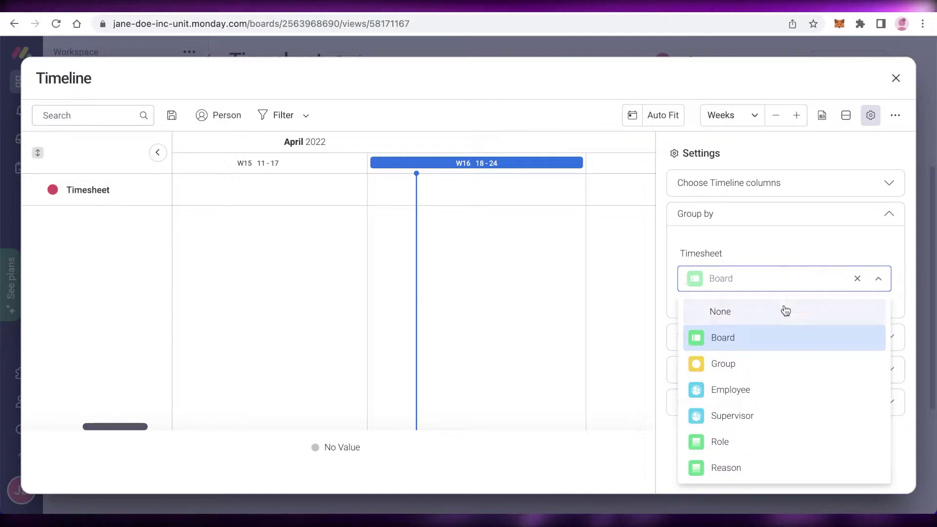
click(742, 391)
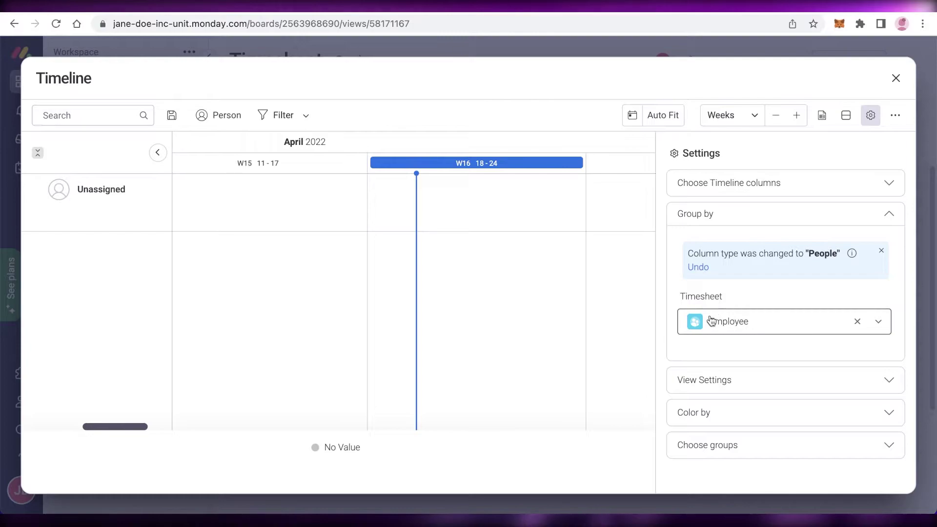
Step: Review the workday settings, then include the Top group (currently Week 1) in the timeline
click(732, 380)
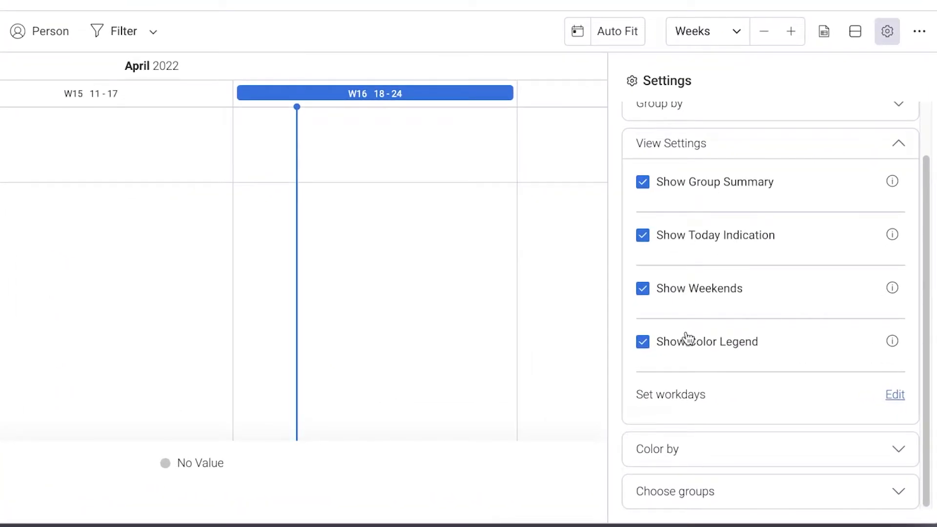
click(897, 394)
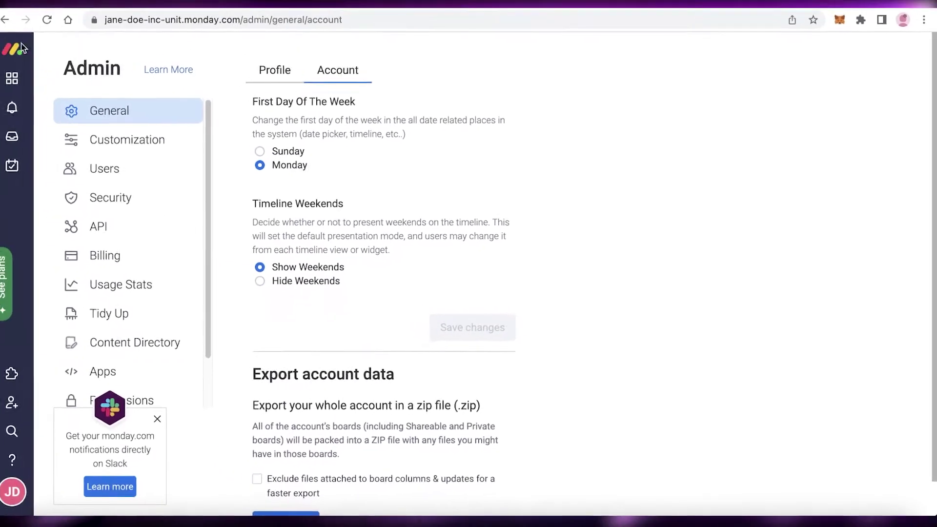
click(5, 20)
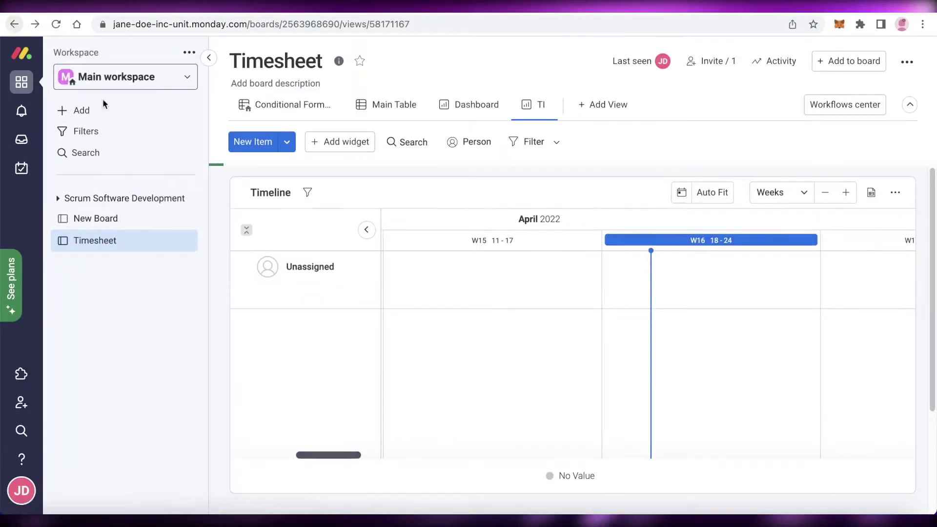
click(895, 192)
click(845, 269)
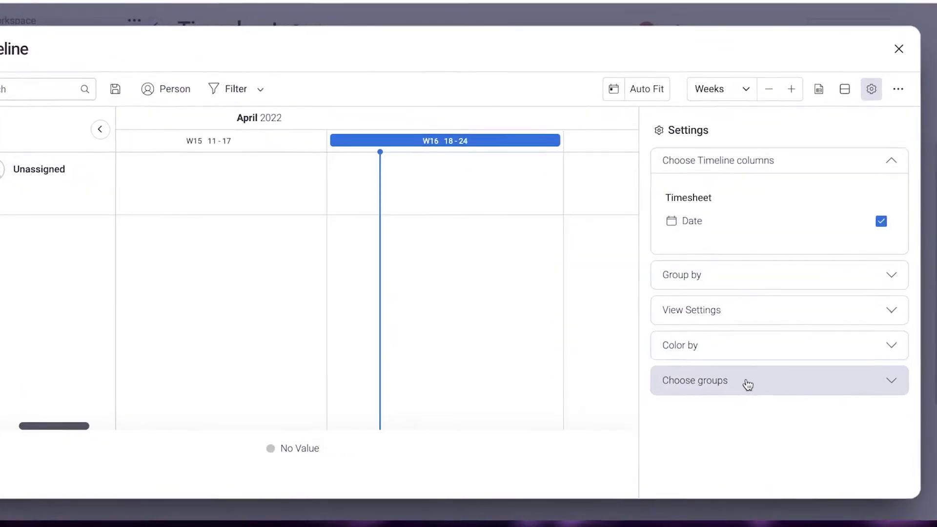
click(748, 385)
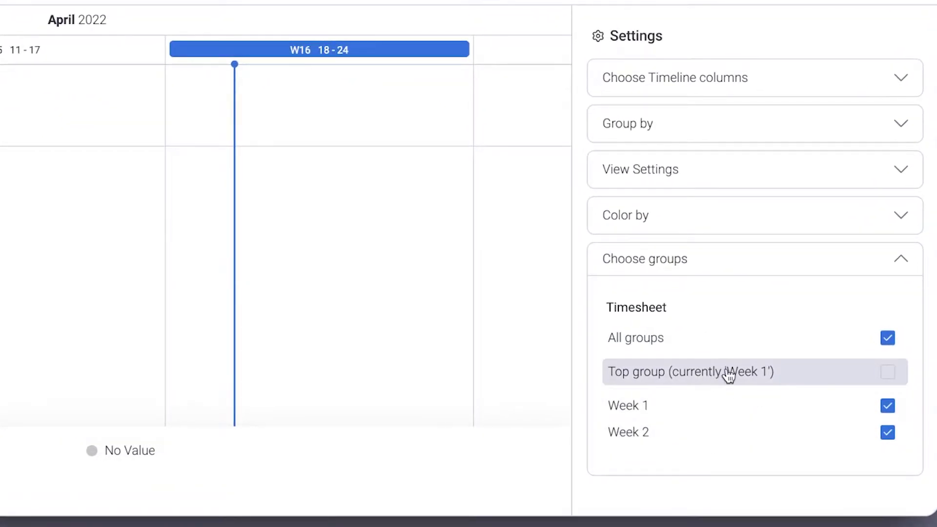
click(729, 376)
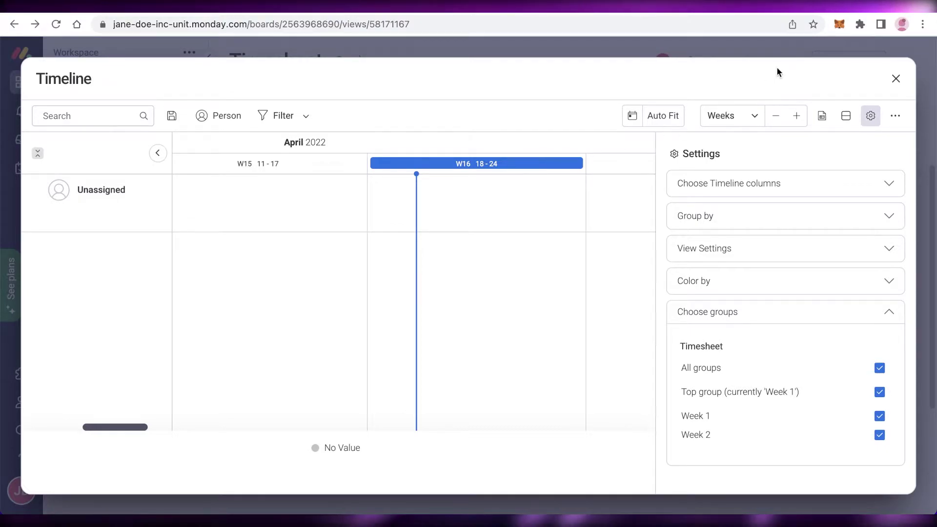
Step: Close the timeline settings and change the widget's scale from Weeks to Quarters
click(896, 78)
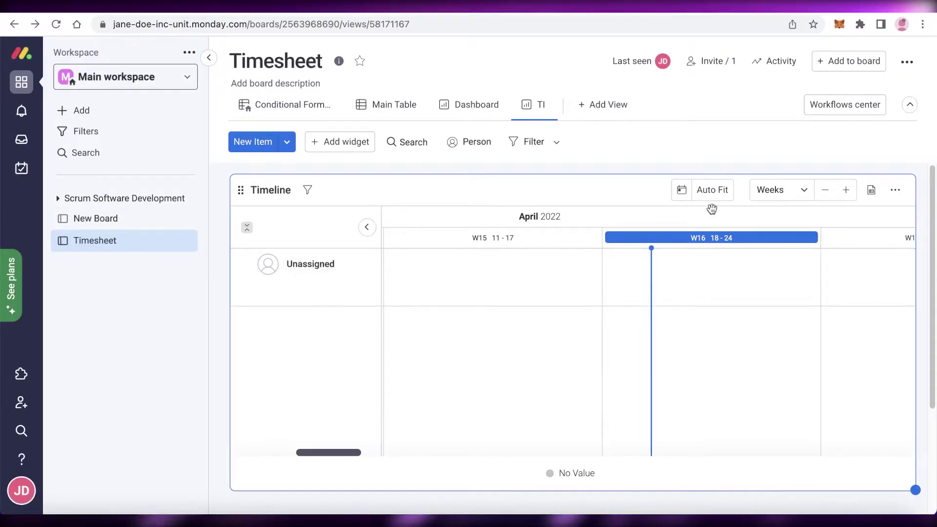
click(777, 190)
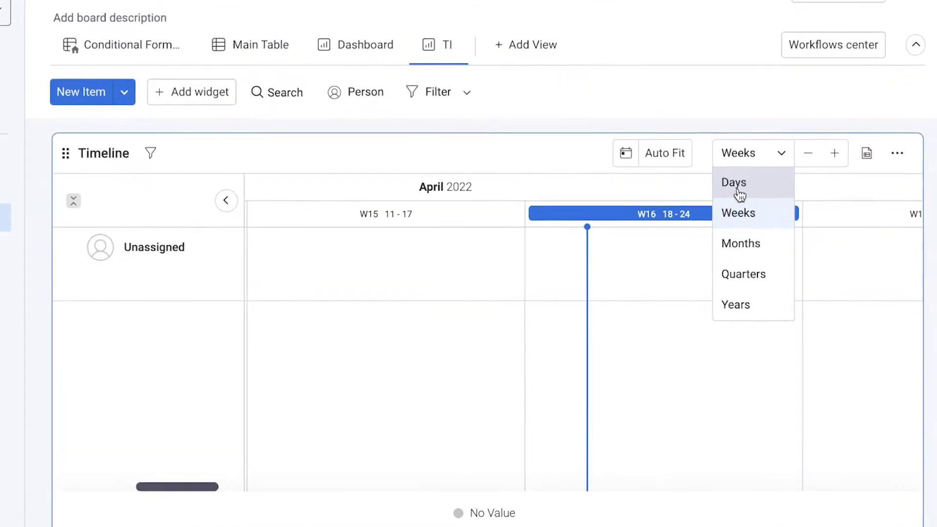
click(739, 195)
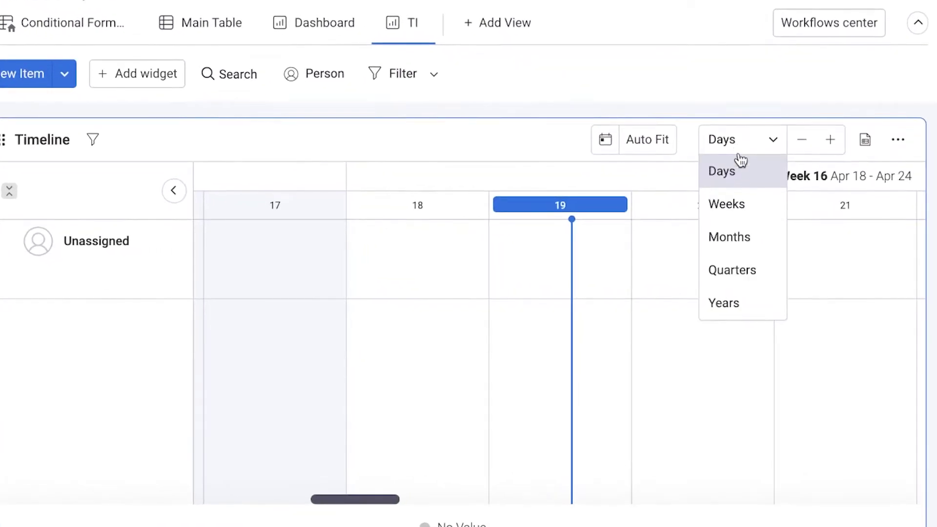
click(739, 213)
click(742, 153)
click(741, 243)
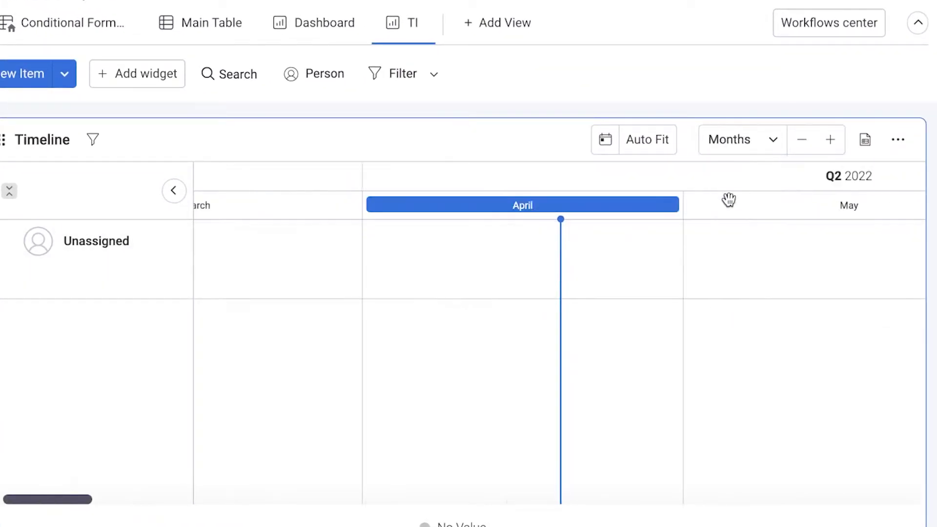
click(736, 147)
click(713, 268)
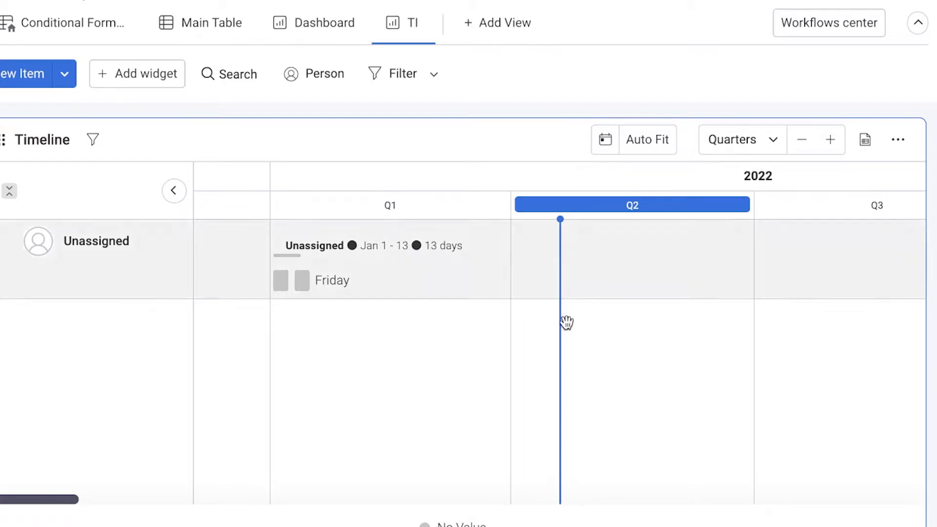
Step: Pan the Quarters-scale timeline to the right to view later periods
scroll(565, 323, right, 10)
scroll(444, 392, right, 15)
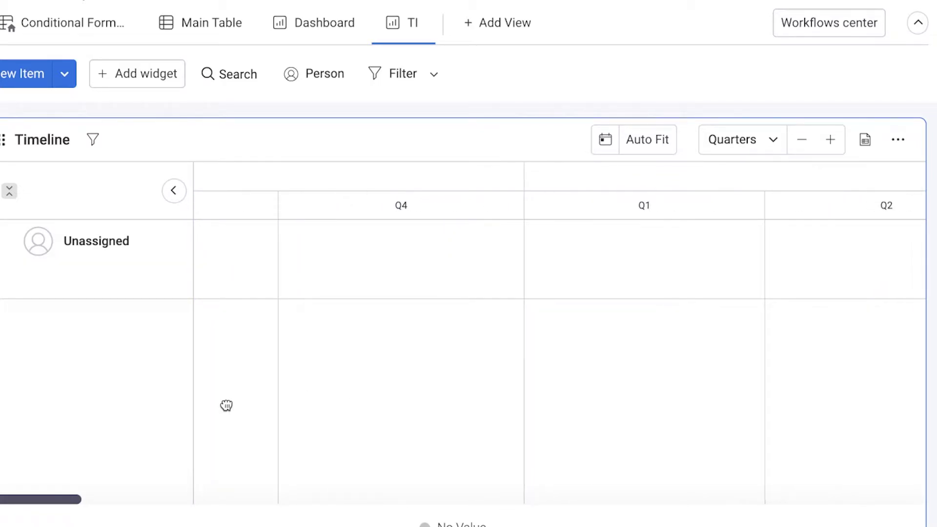
scroll(459, 293, right, 10)
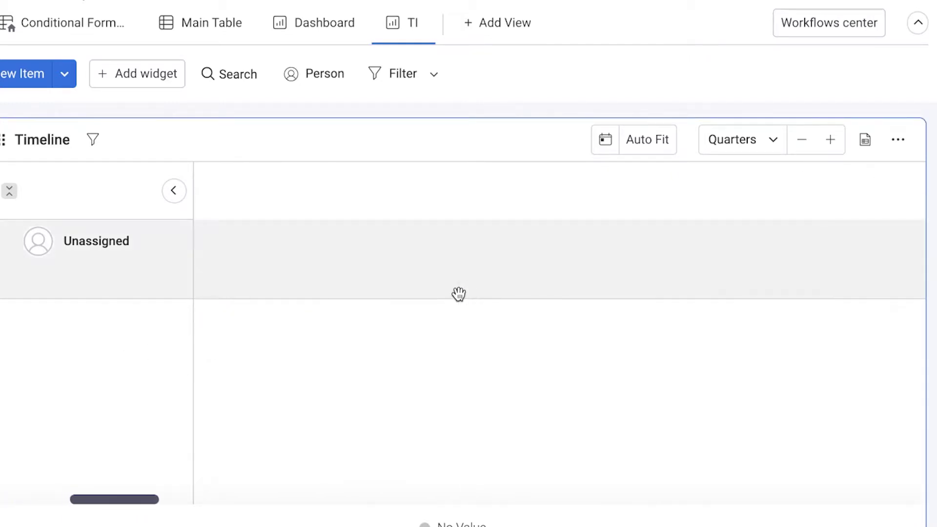
click(768, 144)
scroll(754, 175, right, 10)
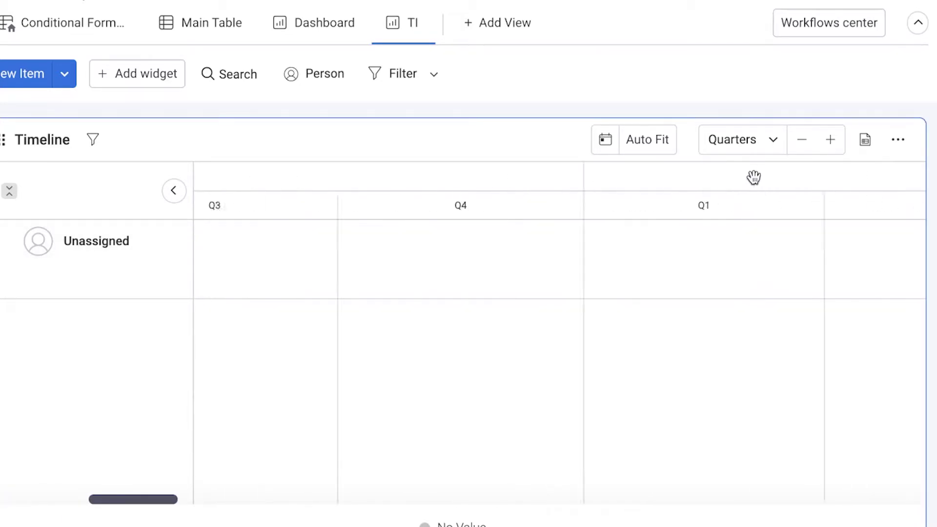
click(752, 152)
scroll(662, 293, right, 3)
scroll(663, 293, right, 10)
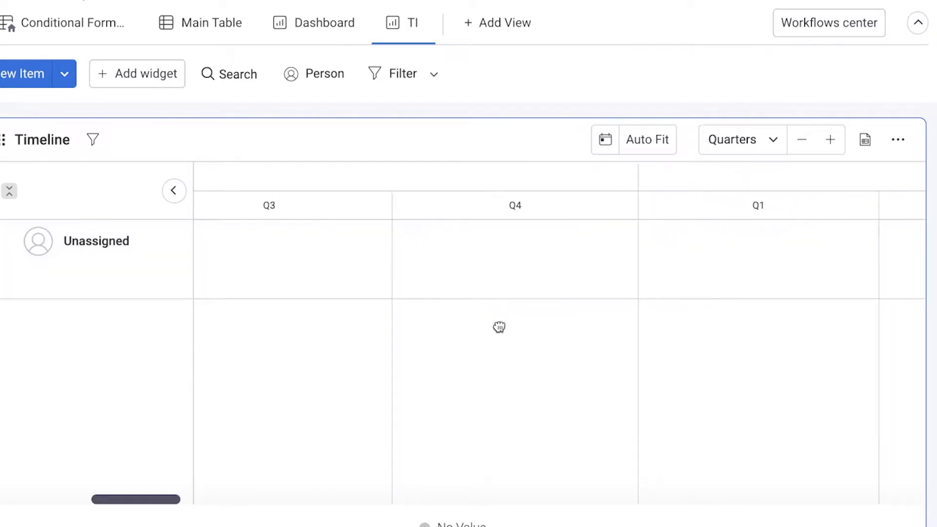
scroll(333, 374, right, 3)
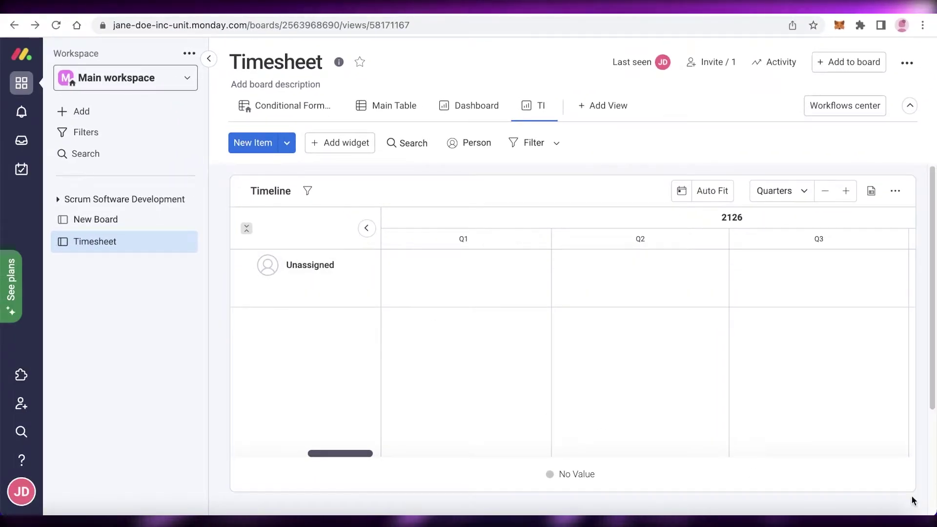
Step: Shrink the Timeline widget and add a Chart widget to the dashboard
drag(913, 500, 624, 366)
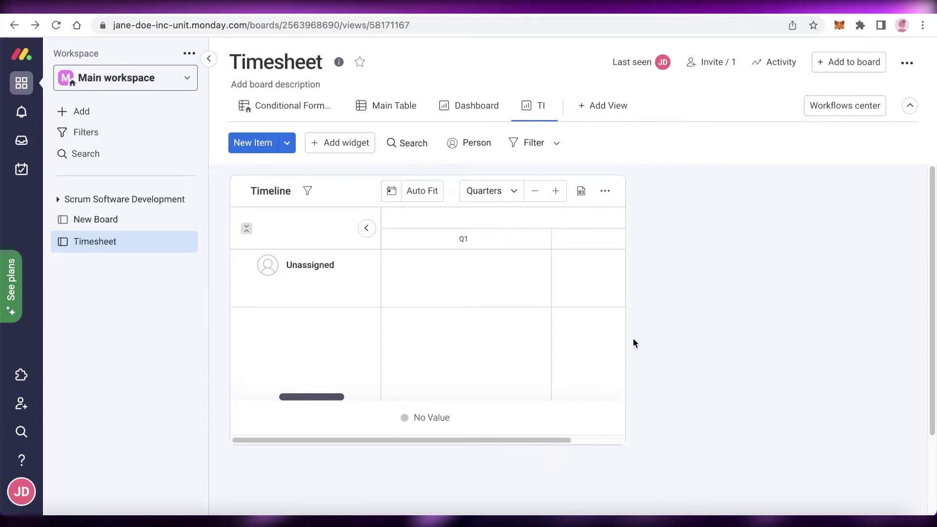
click(340, 143)
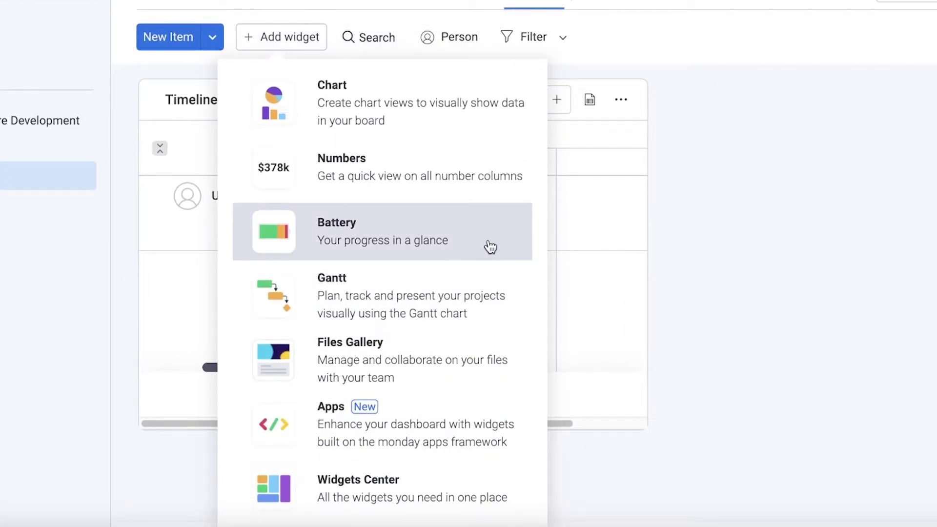
click(435, 100)
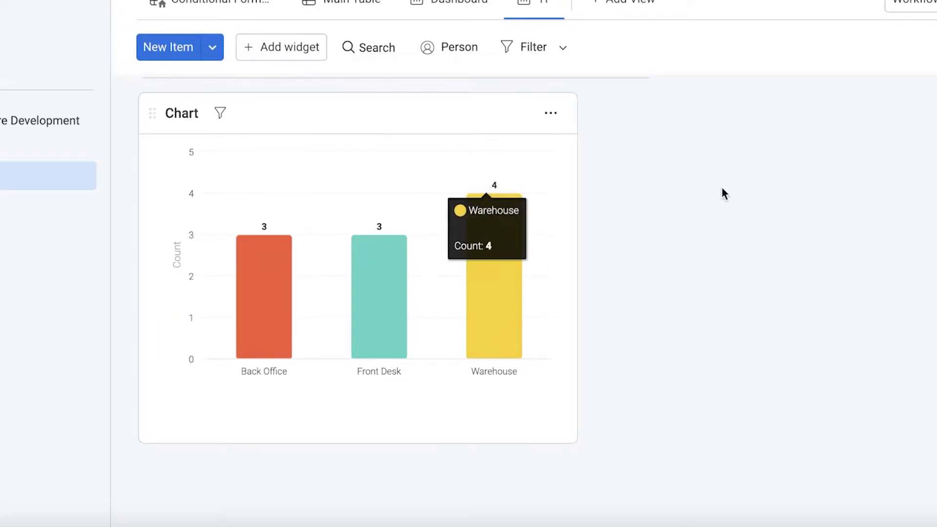
scroll(461, 236, up, 1)
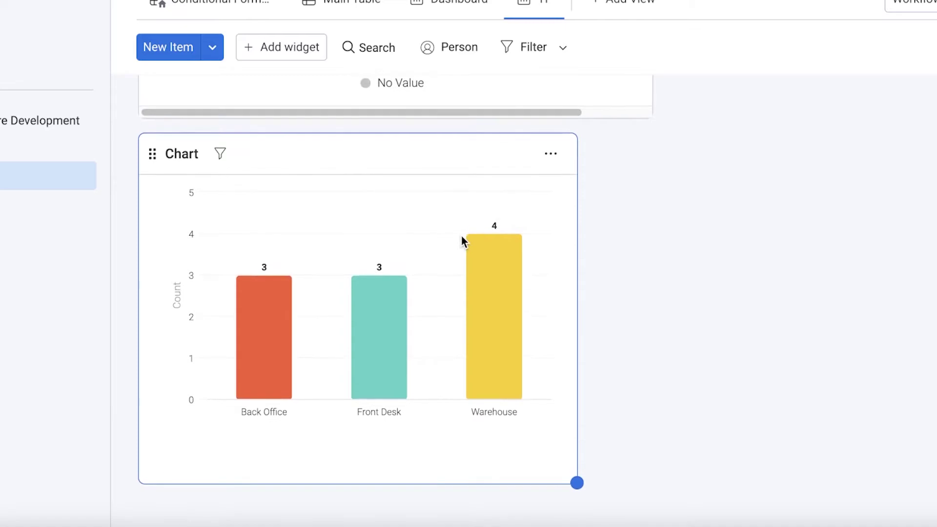
scroll(295, 61, up, 5)
Step: Add a Numbers widget, delete it, and add a Gantt widget instead
click(299, 56)
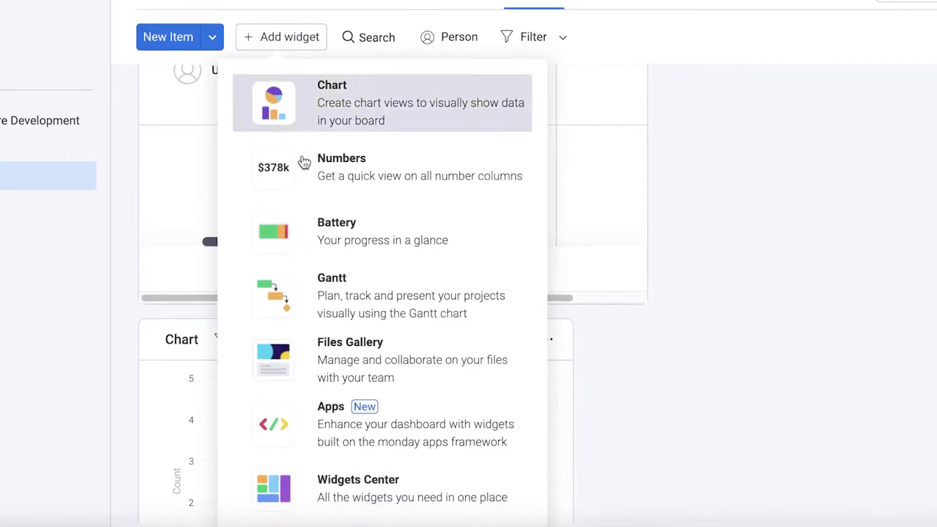
click(367, 185)
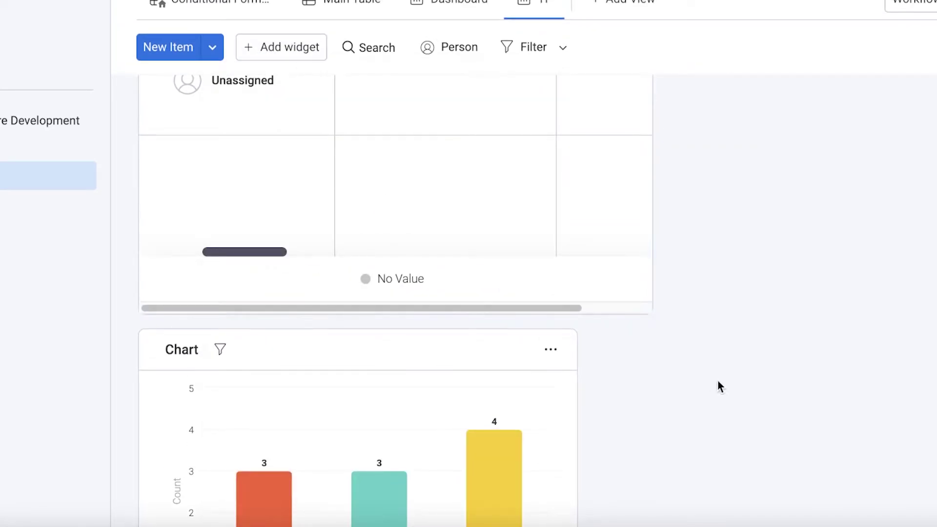
scroll(720, 386, up, 3)
click(853, 110)
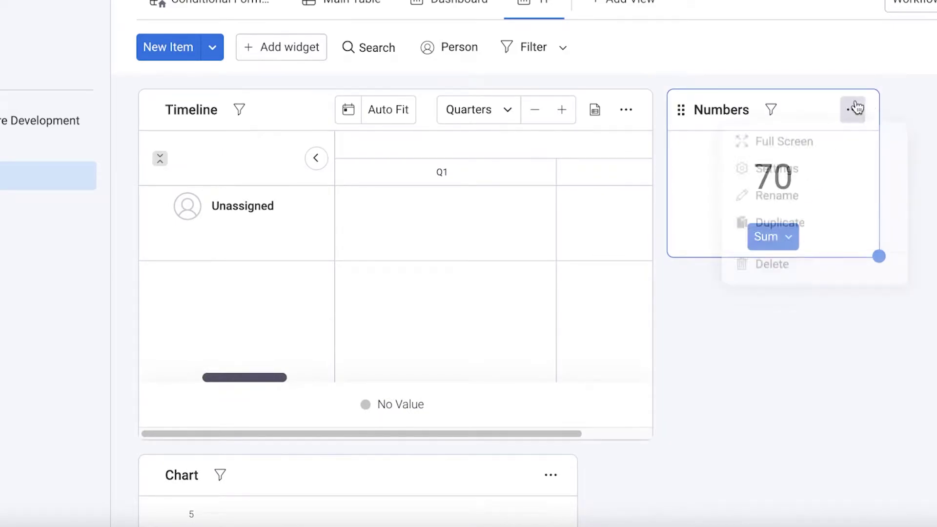
click(787, 272)
click(278, 51)
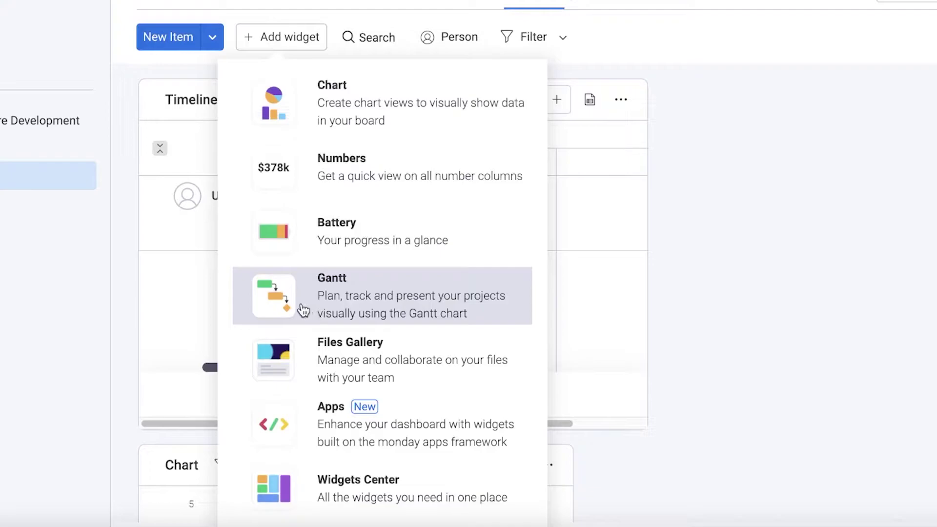
click(303, 305)
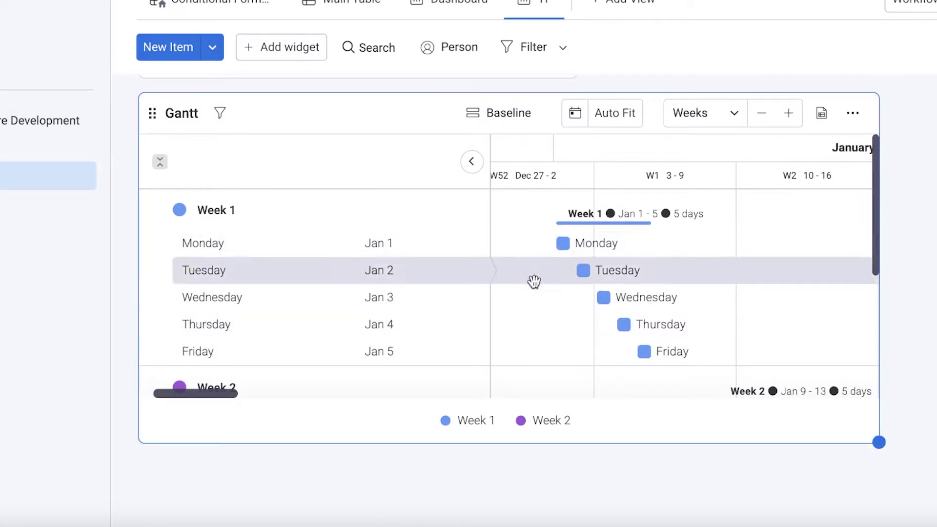
Step: Hide the Gantt widget's item list so Week 1 and Week 2 span its full width
scroll(535, 282, down, 5)
scroll(533, 242, up, 2)
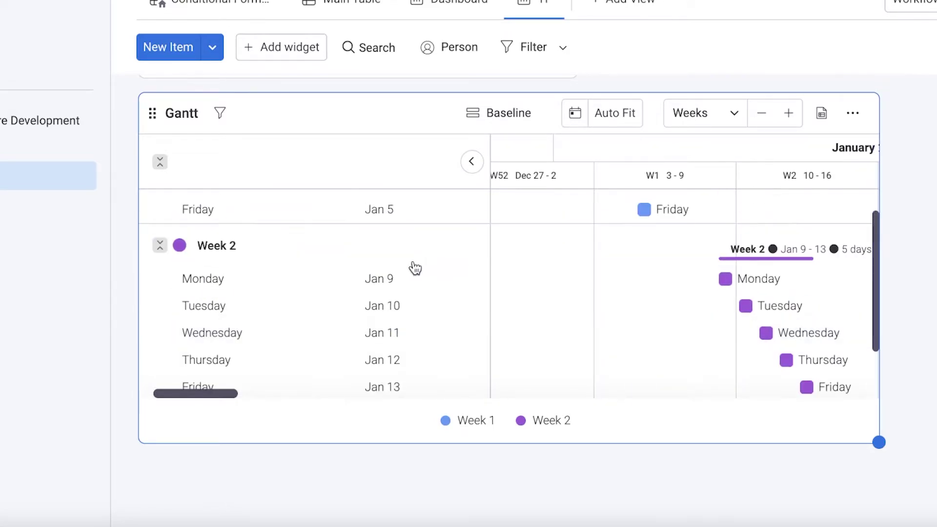
scroll(582, 352, up, 1)
drag(581, 351, 381, 356)
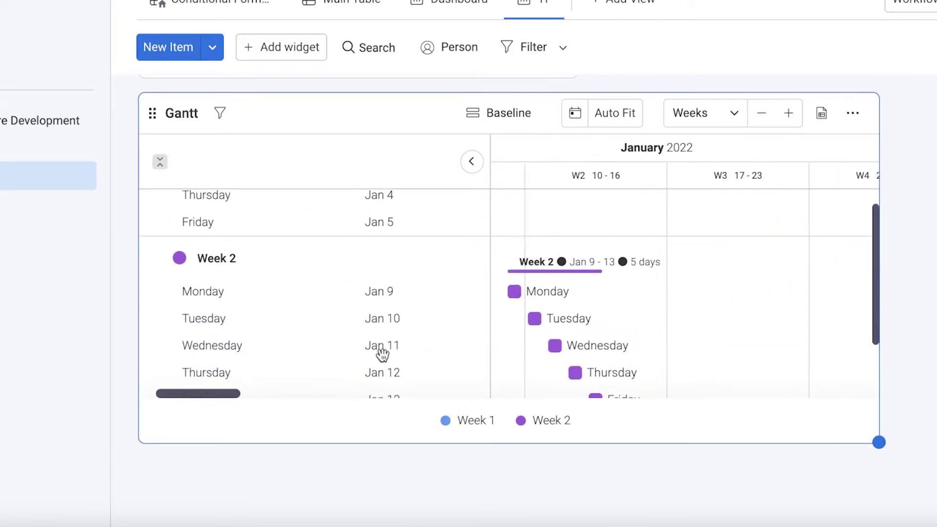
click(467, 169)
drag(737, 230, 887, 209)
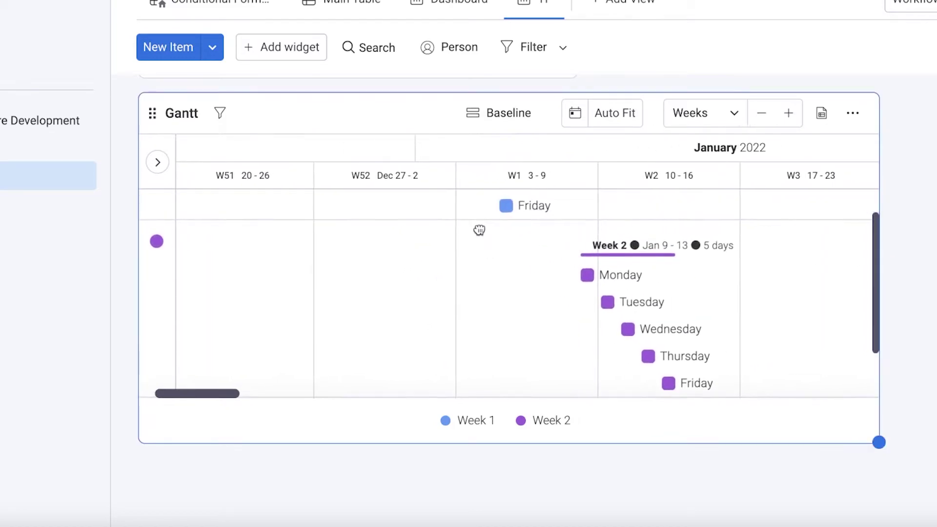
scroll(345, 196, up, 3)
scroll(624, 251, down, 5)
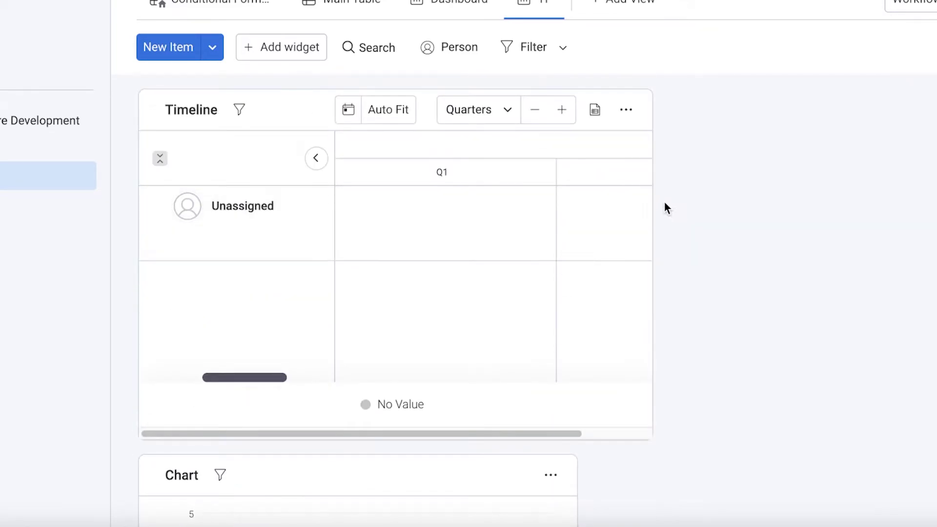
scroll(648, 216, down, 10)
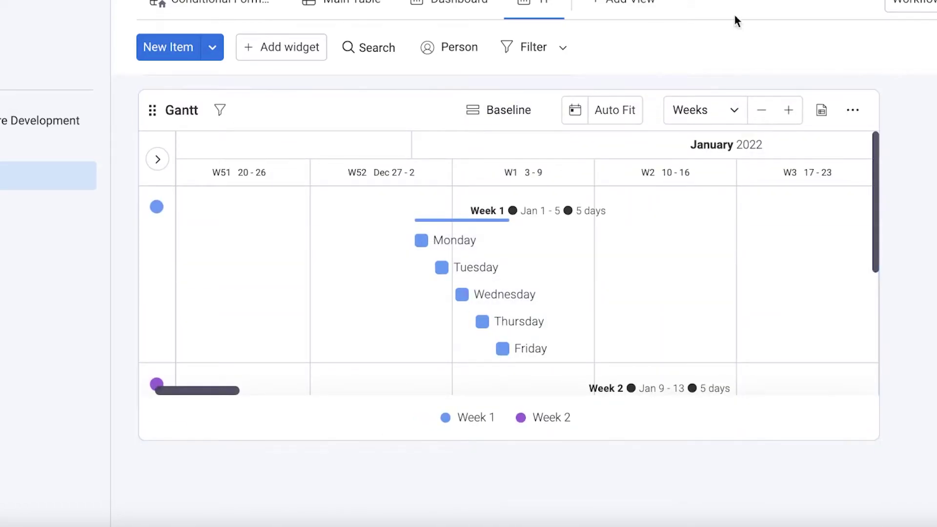
scroll(850, 193, up, 10)
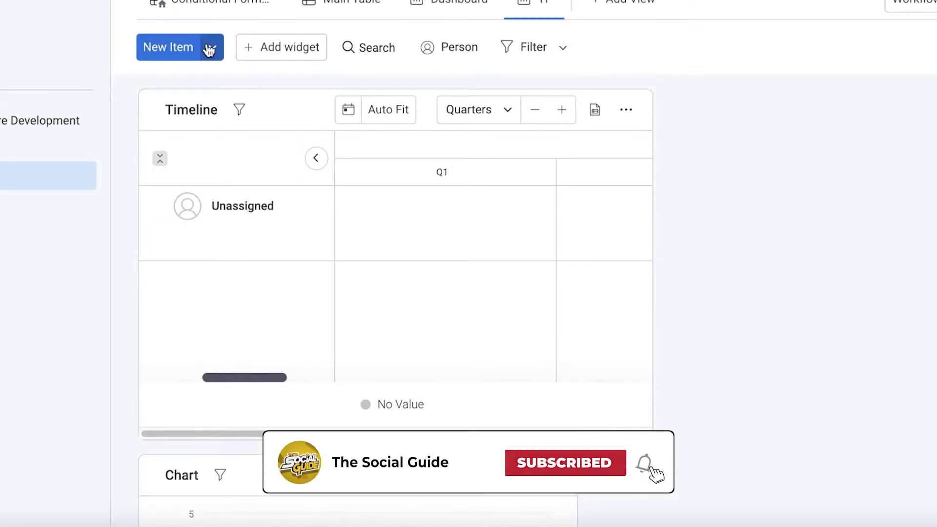
Step: Cancel the New Item form without saving and show the Timesheet Main Table
click(188, 59)
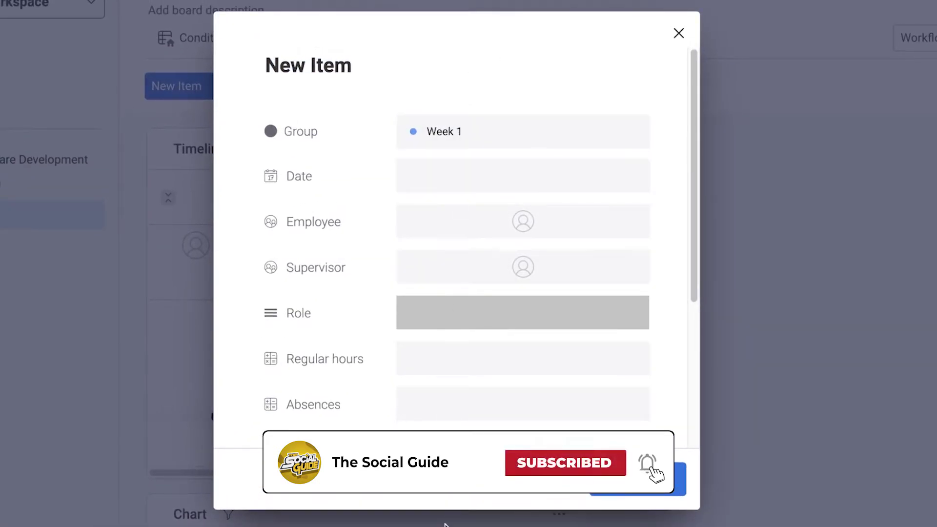
scroll(519, 307, down, 5)
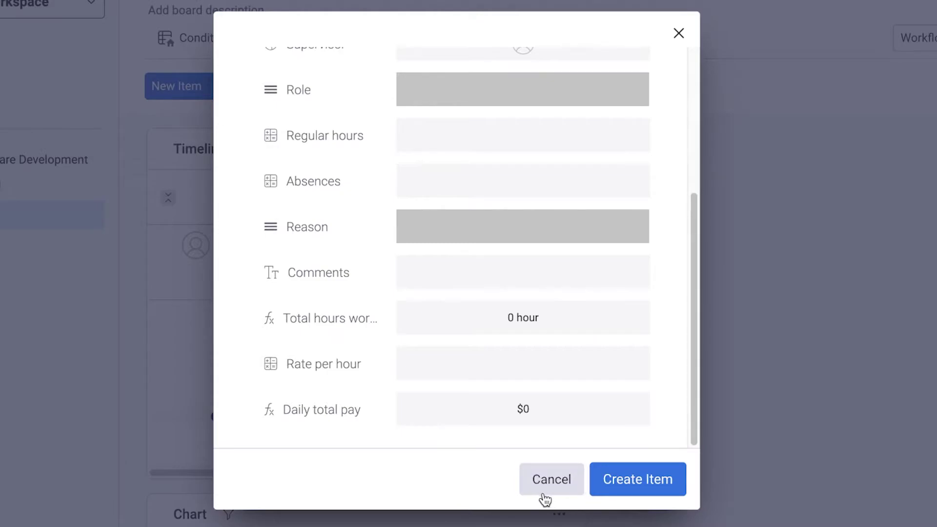
click(544, 494)
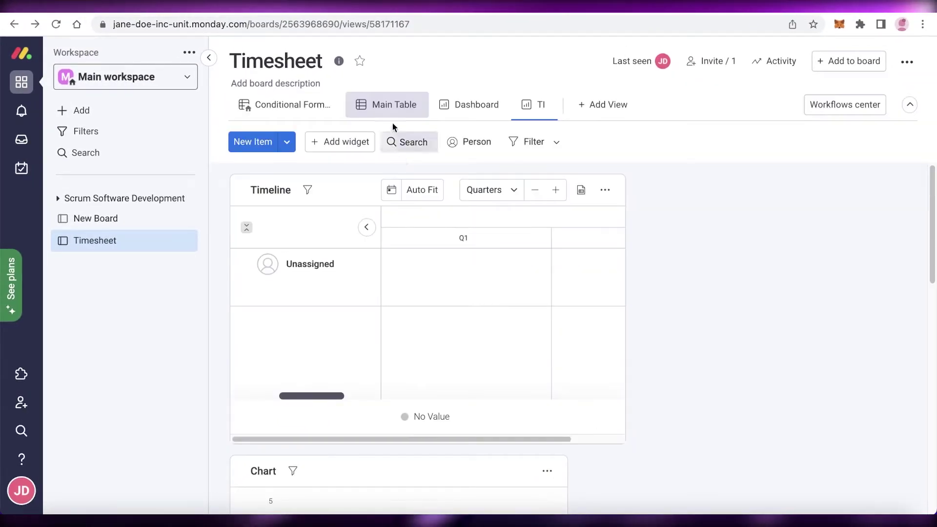
click(395, 105)
Step: Assign the workspace member as Week 1 Monday's supervisor
scroll(870, 209, down, 3)
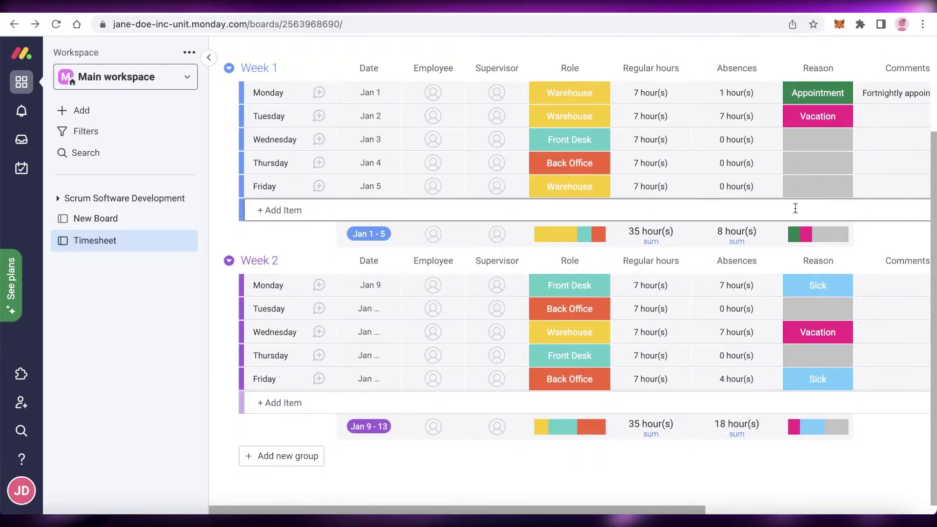
scroll(403, 243, up, 3)
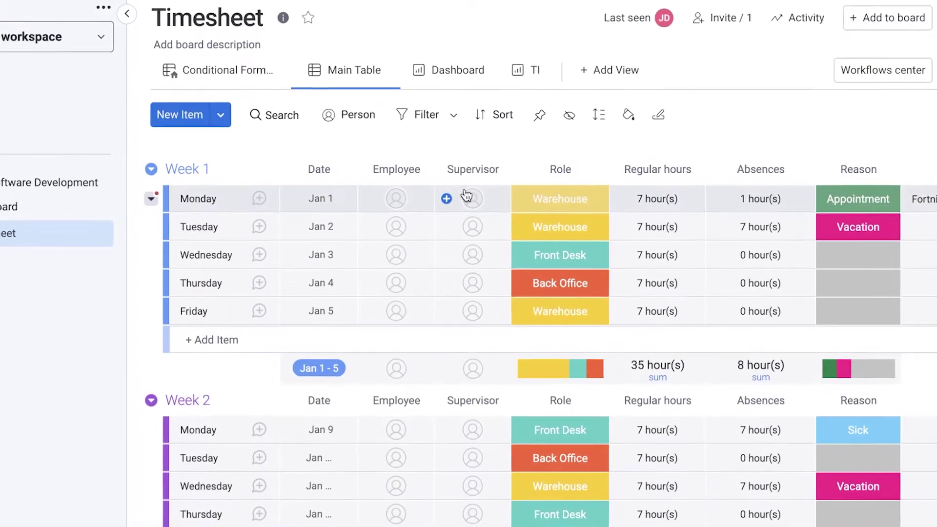
click(496, 211)
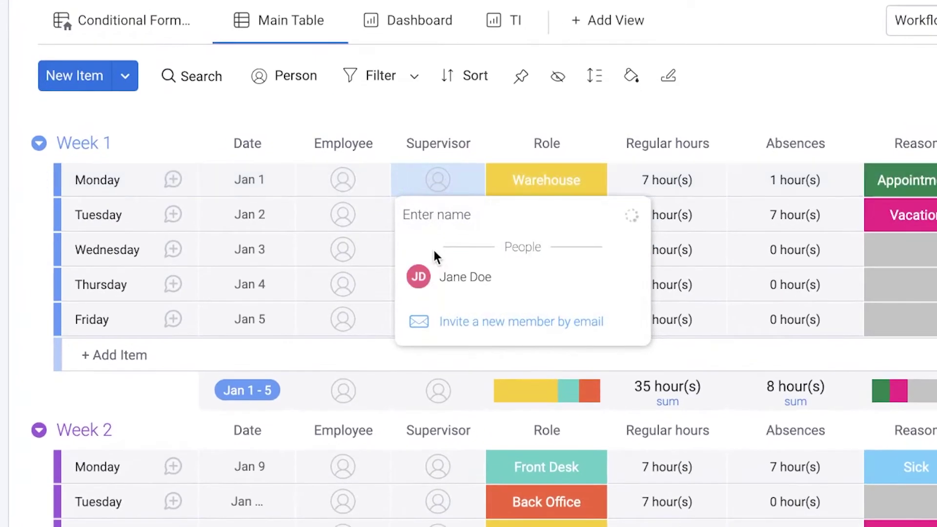
click(454, 276)
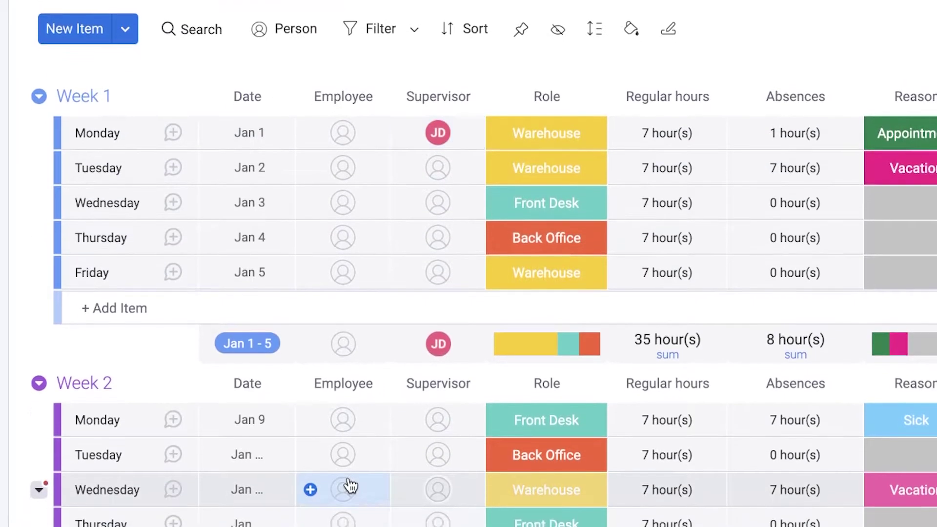
Step: Assign the workspace member as Week 2 Wednesday's employee and return to the TI dashboard
click(347, 486)
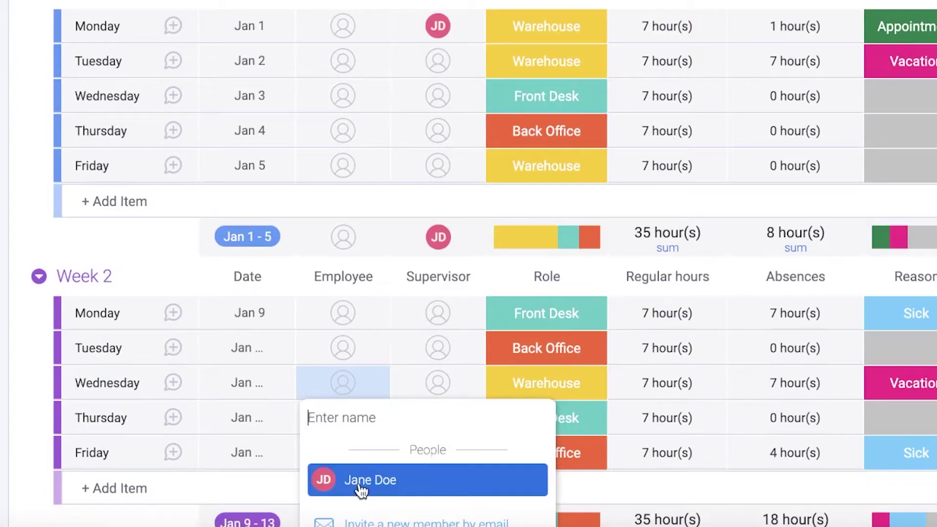
click(362, 481)
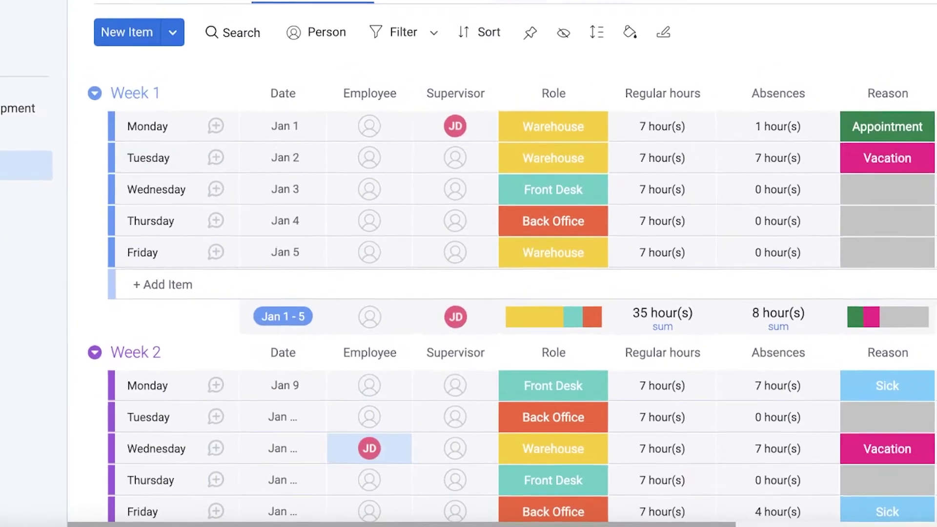
click(529, 39)
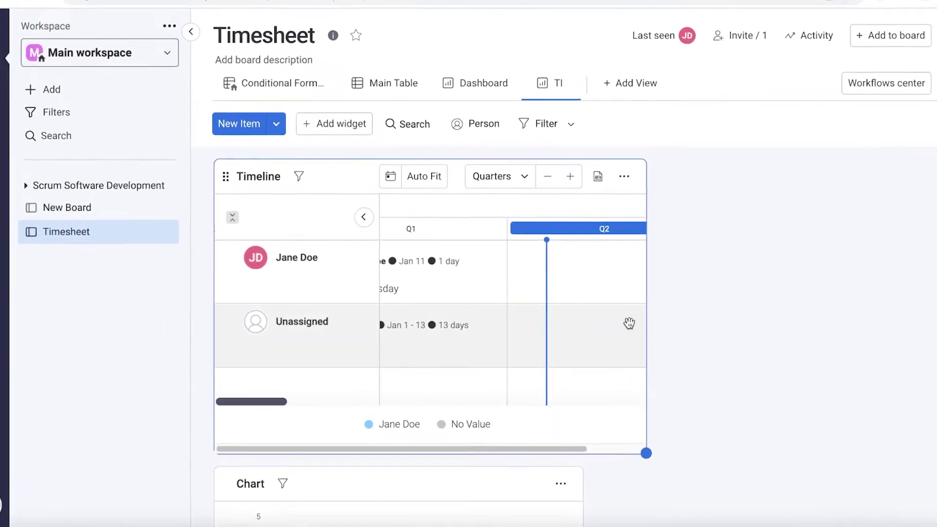
Step: Stretch the Timeline widget across the dashboard, set its scale to Days, and auto-fit it
drag(666, 464, 936, 435)
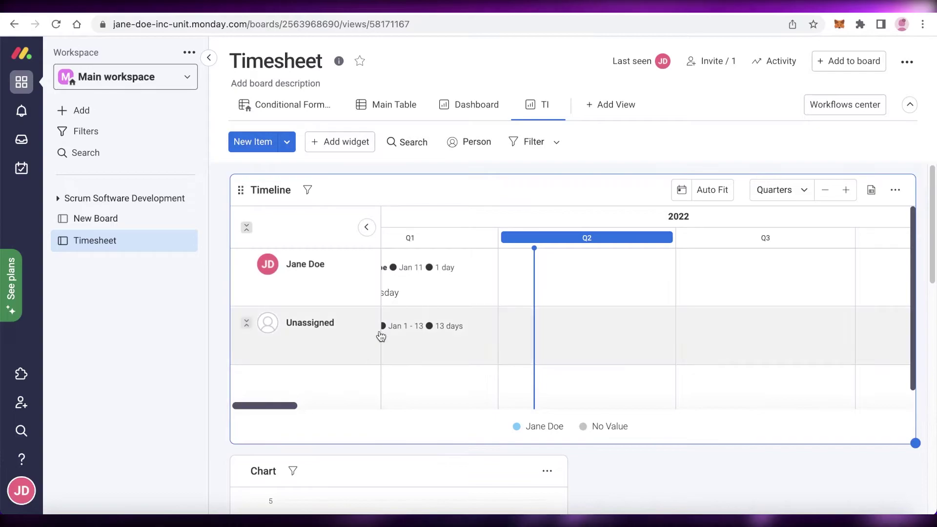
click(777, 191)
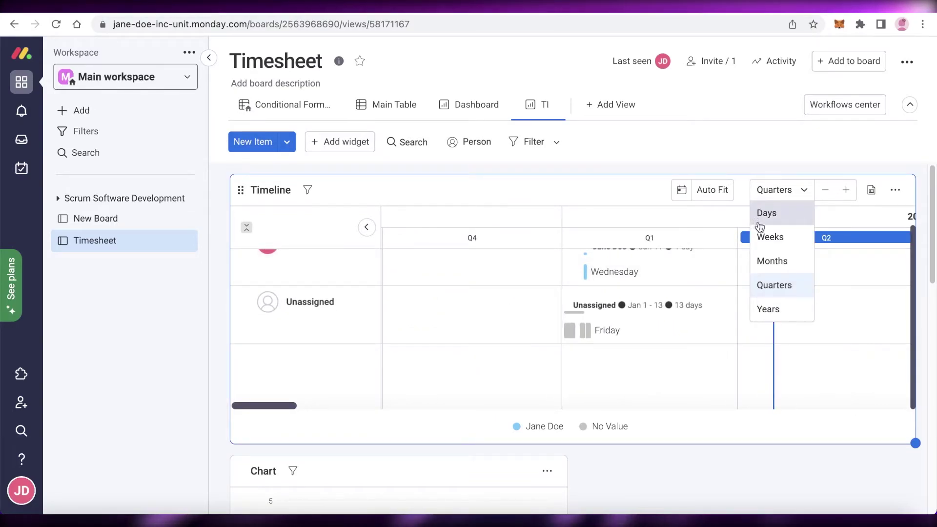
click(765, 213)
click(714, 190)
scroll(604, 378, up, 1)
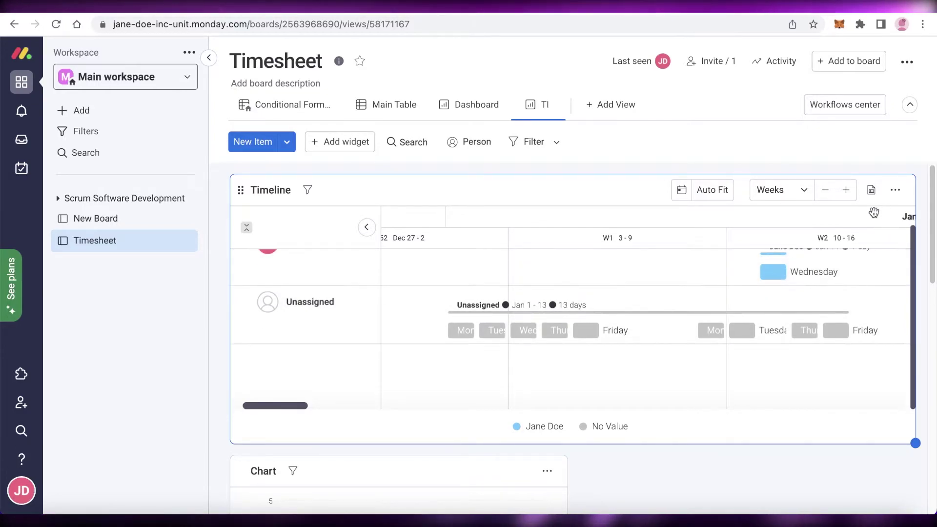
scroll(919, 277, down, 5)
scroll(567, 352, down, 3)
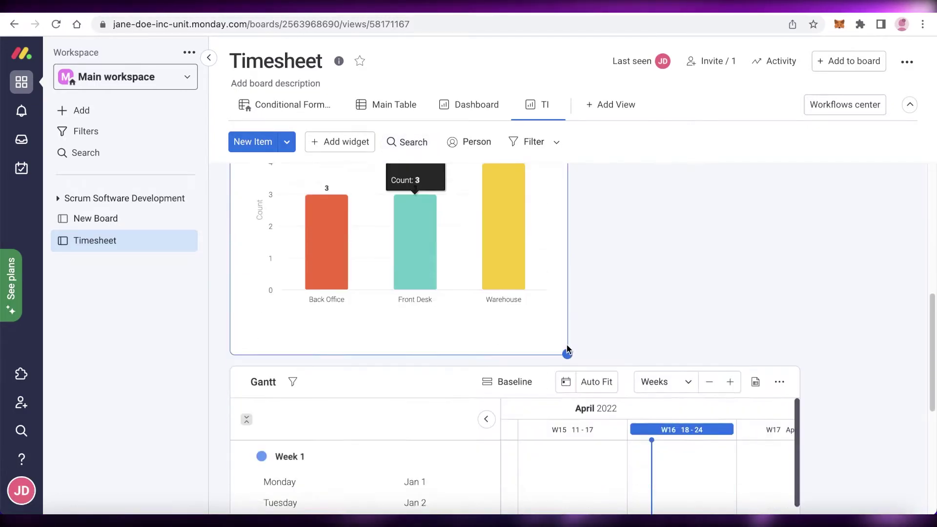
scroll(563, 349, up, 2)
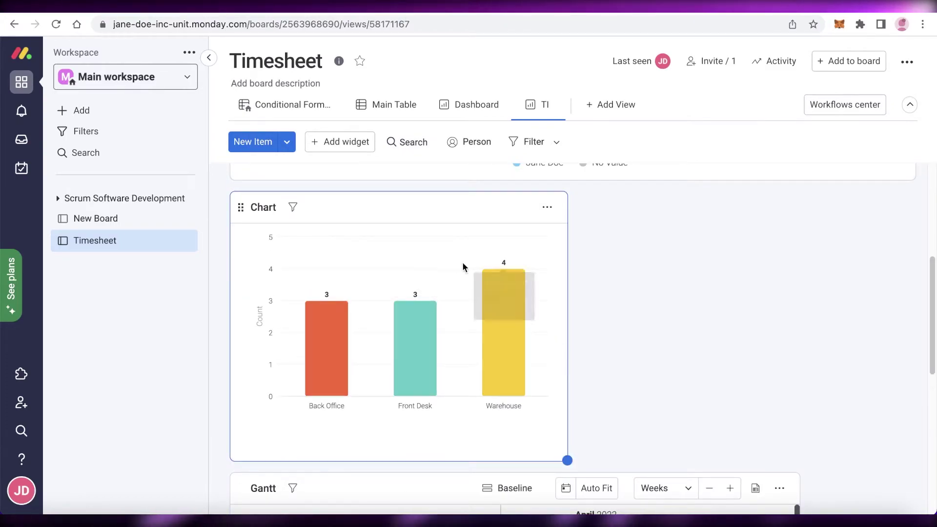
scroll(591, 290, down, 1)
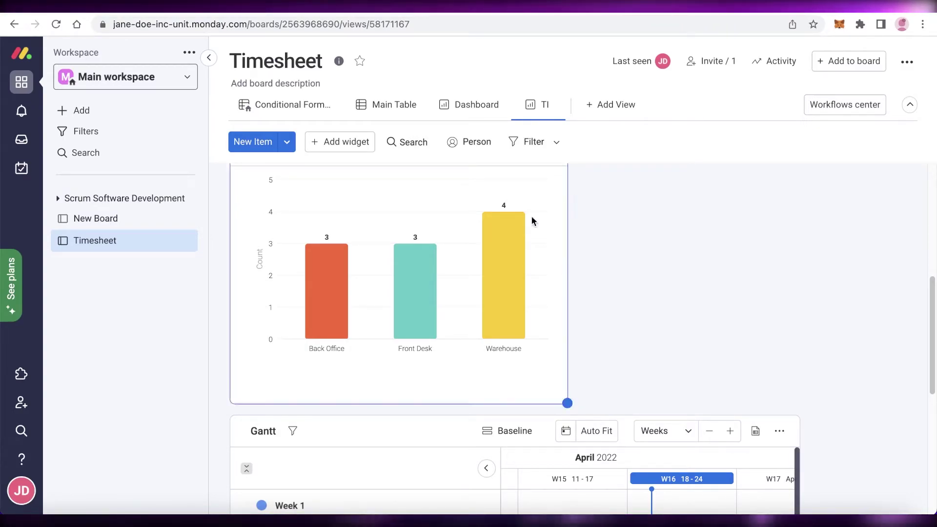
scroll(530, 210, up, 5)
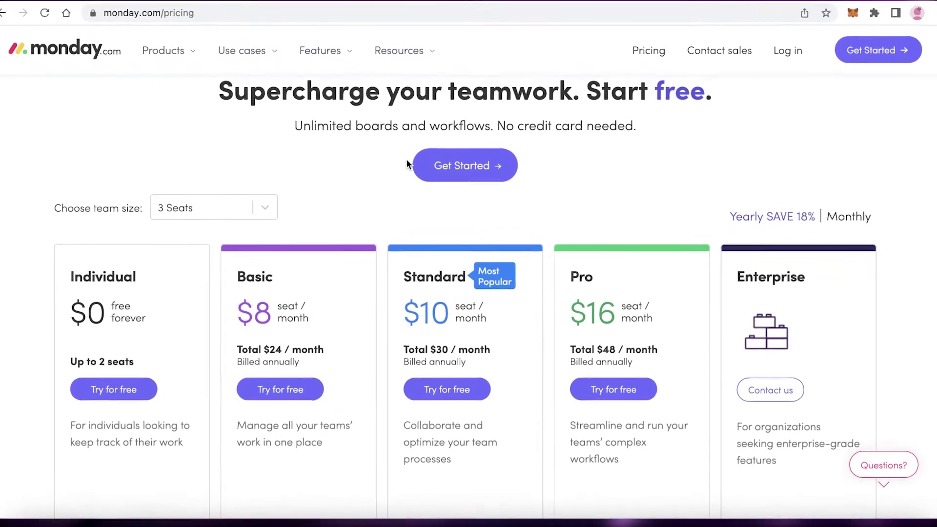
Step: Compare prices and features of the Individual, Basic, Standard, Pro and Enterprise plans
scroll(407, 163, down, 4)
scroll(45, 245, down, 6)
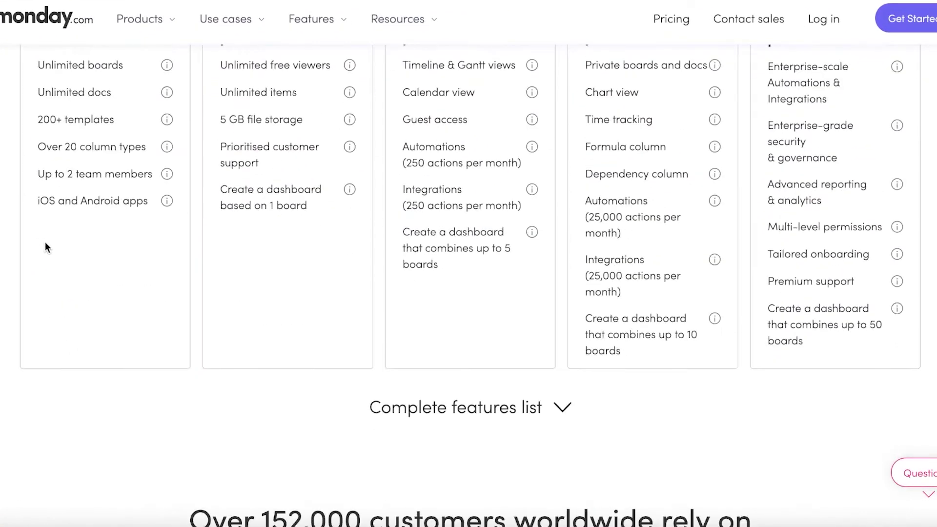
scroll(45, 242, up, 6)
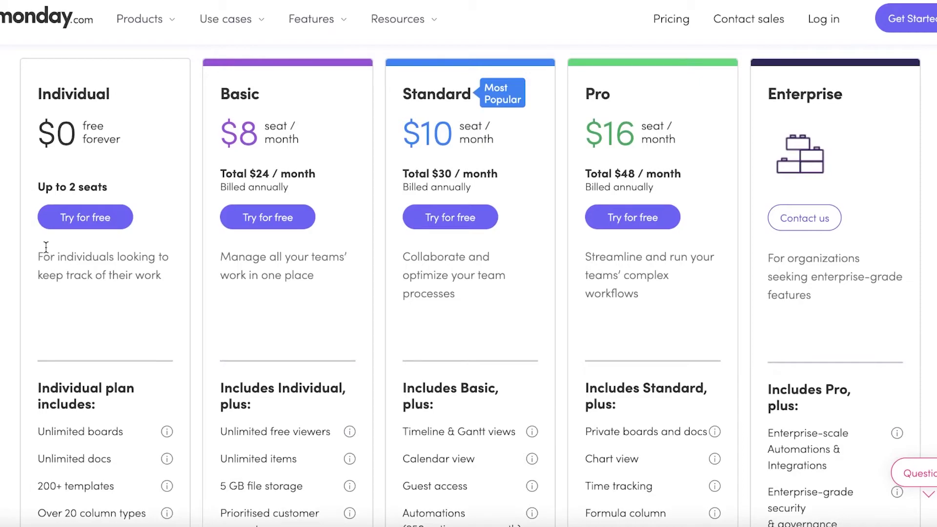
scroll(46, 245, down, 3)
scroll(28, 302, up, 4)
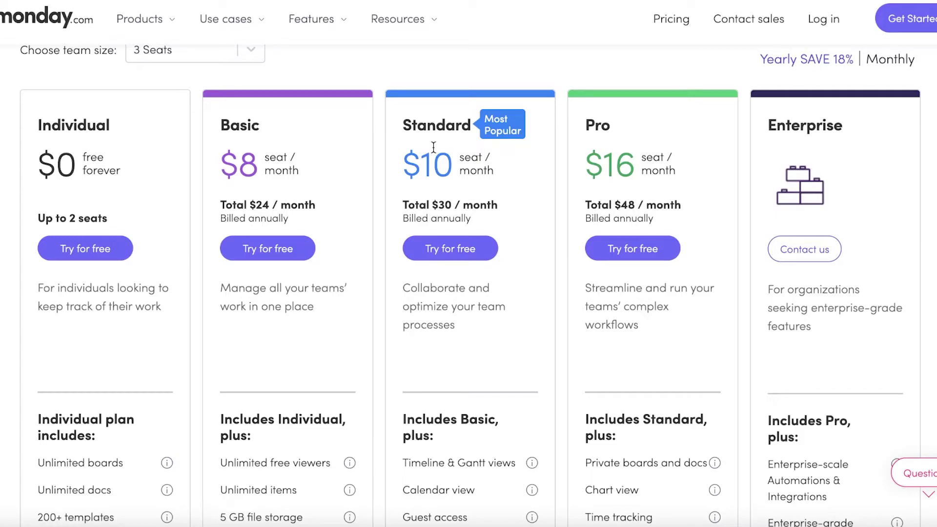
scroll(434, 147, down, 3)
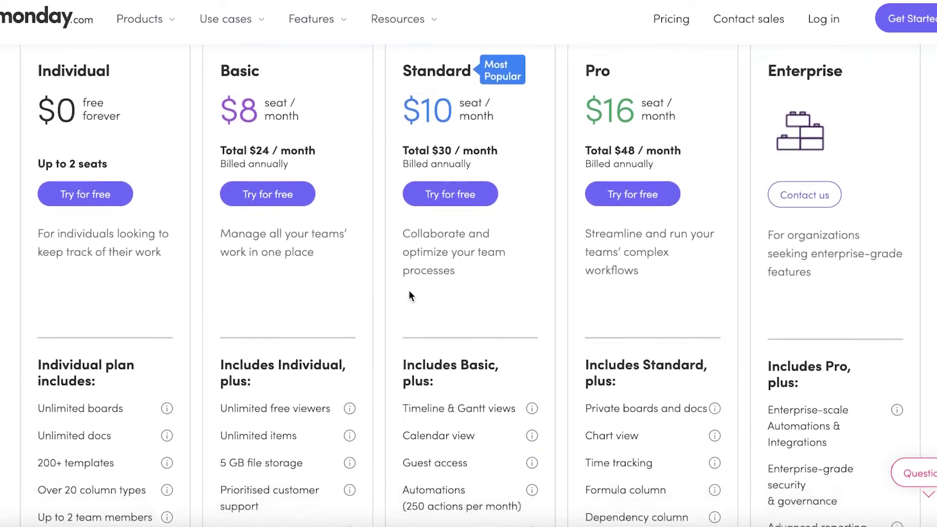
scroll(456, 384, down, 2)
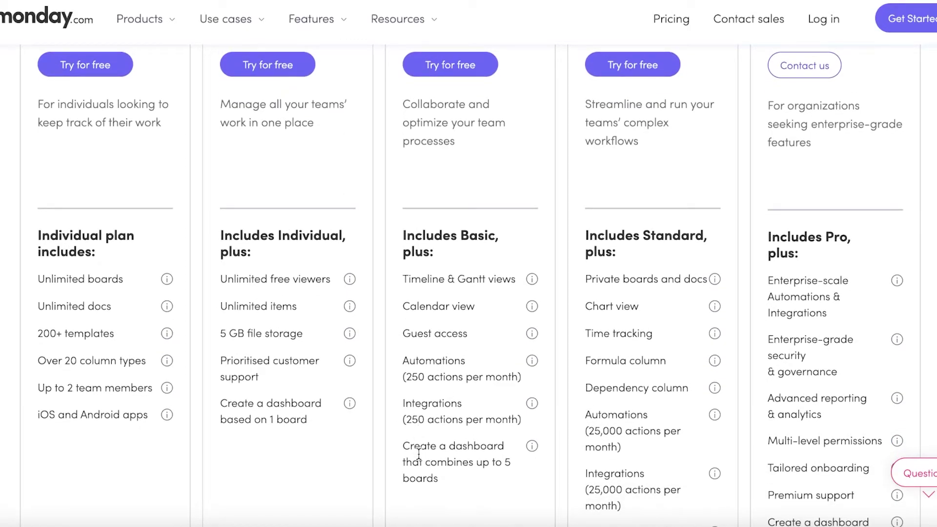
scroll(419, 454, down, 1)
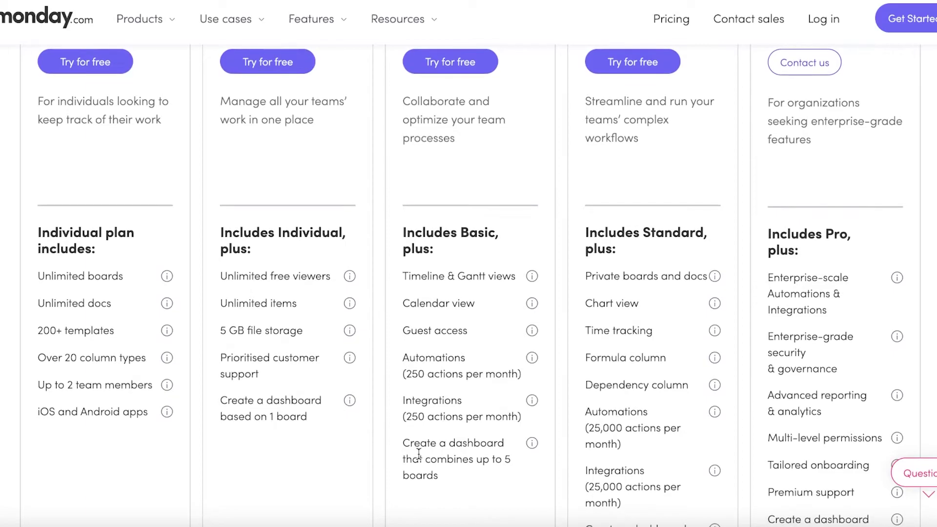
scroll(419, 454, up, 5)
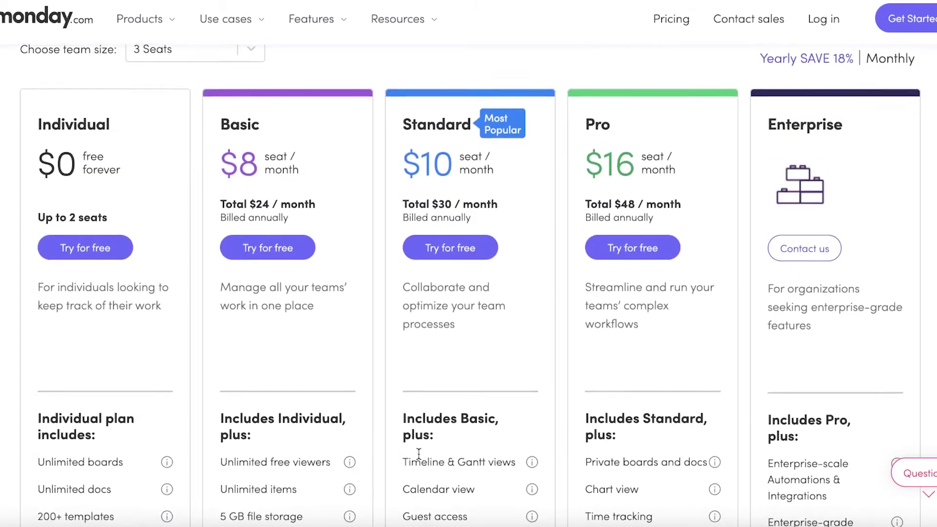
scroll(419, 454, down, 4)
scroll(415, 440, up, 8)
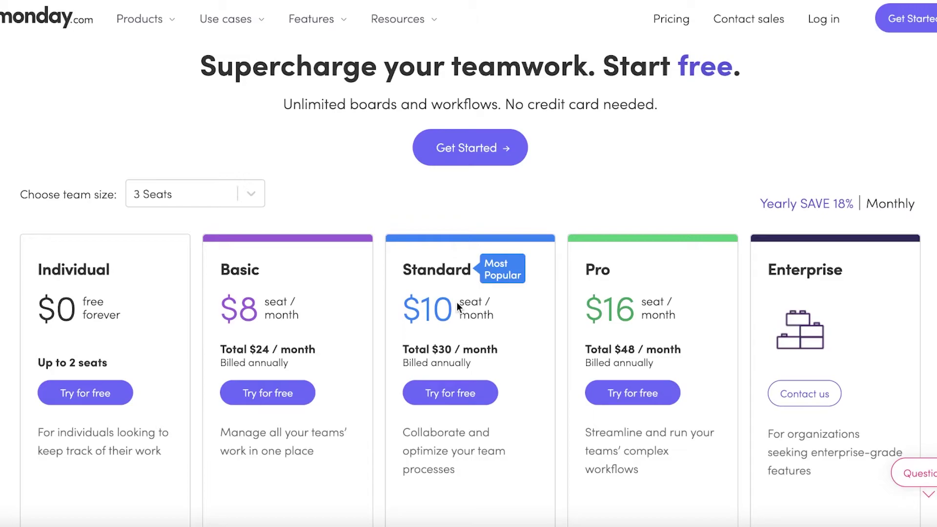
scroll(74, 257, down, 3)
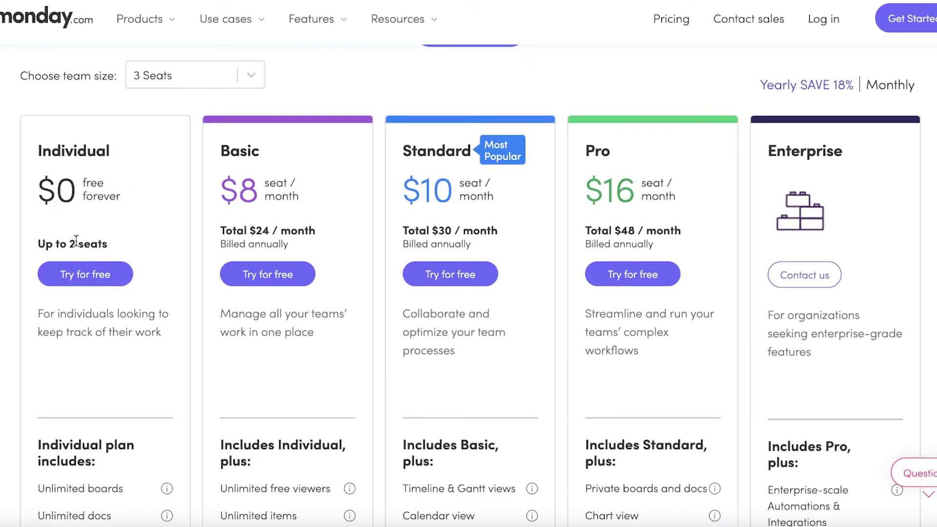
scroll(75, 240, down, 1)
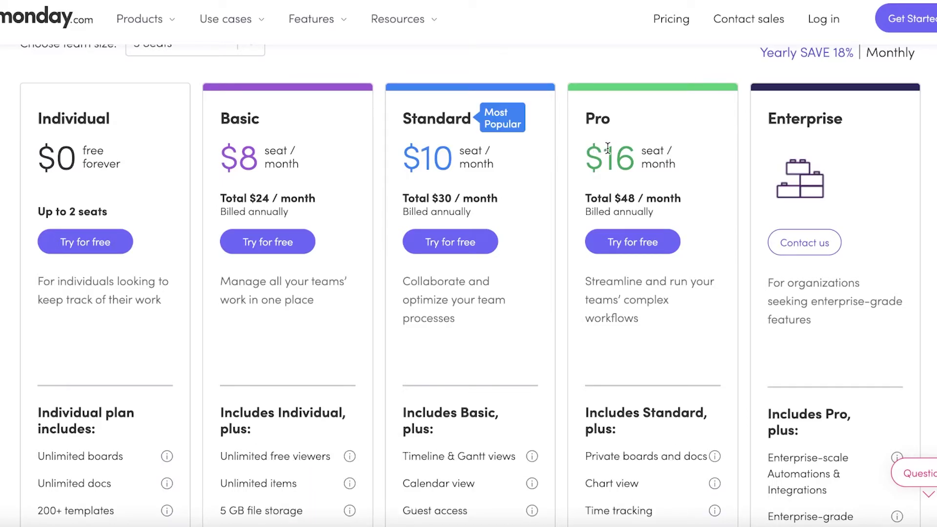
scroll(608, 151, down, 13)
scroll(608, 152, up, 9)
scroll(608, 153, down, 4)
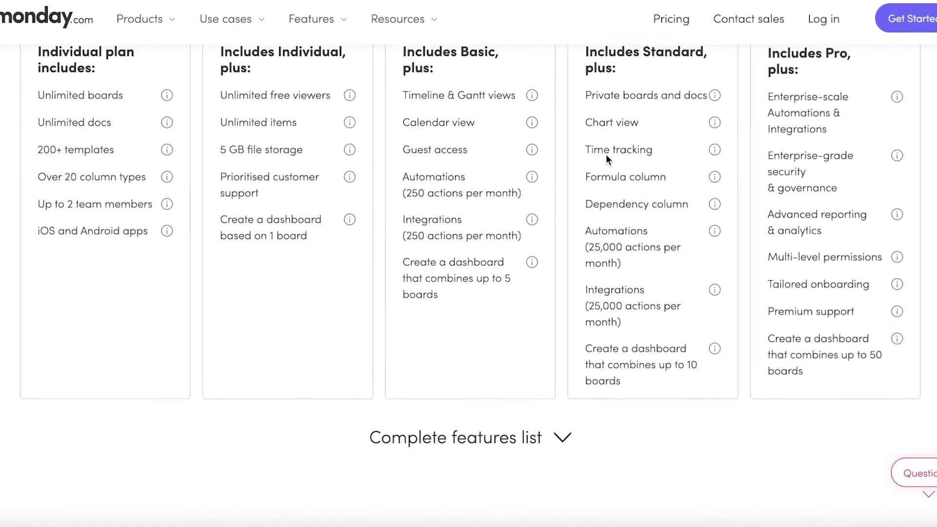
scroll(605, 155, up, 3)
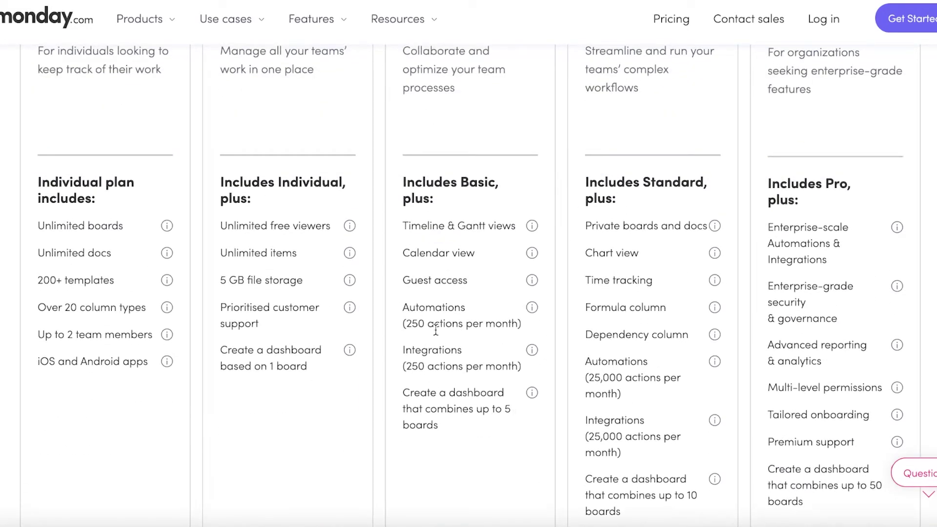
scroll(436, 331, up, 3)
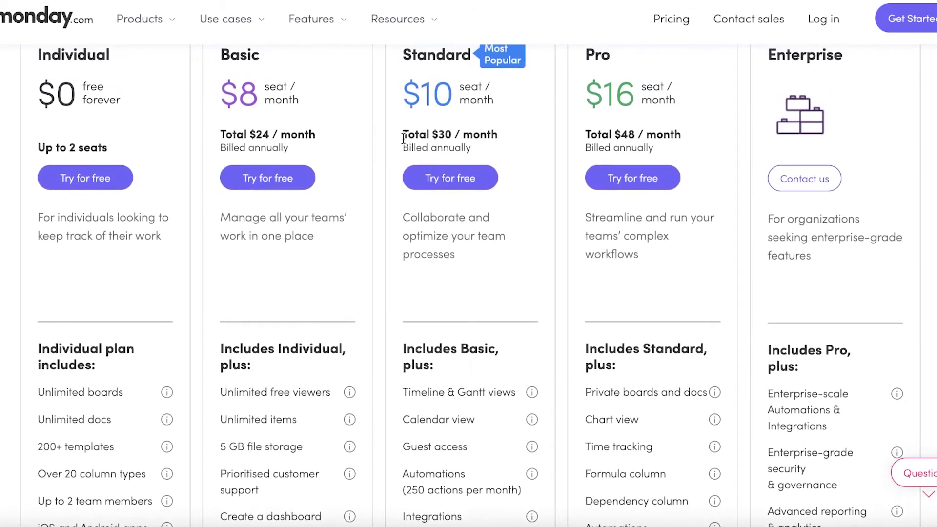
scroll(403, 138, down, 9)
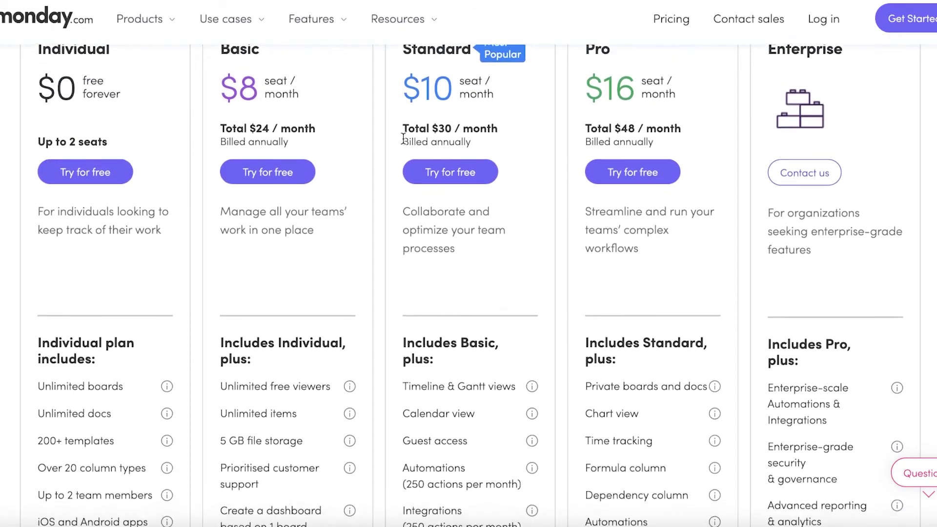
scroll(403, 140, up, 3)
scroll(403, 138, up, 8)
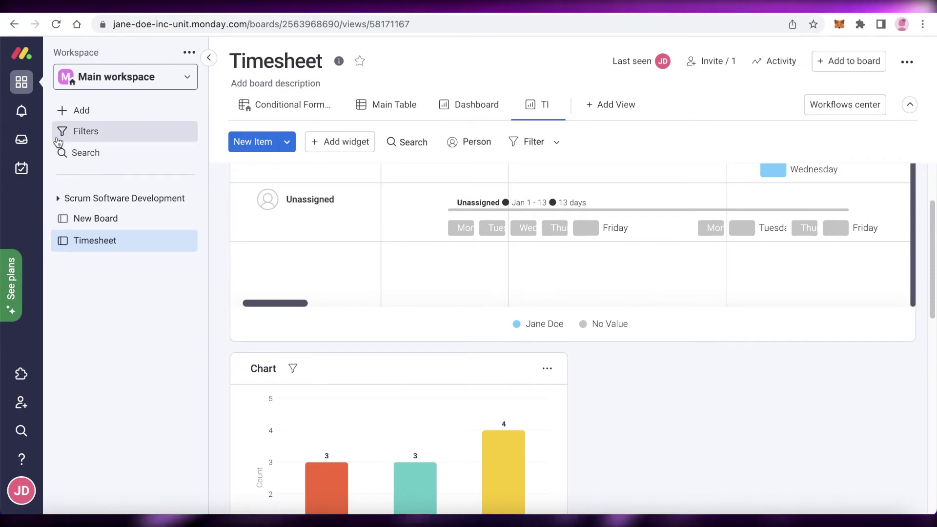
Step: Open New Board from the sidebar's Add menu and rename its first group 'semester 1'
click(78, 110)
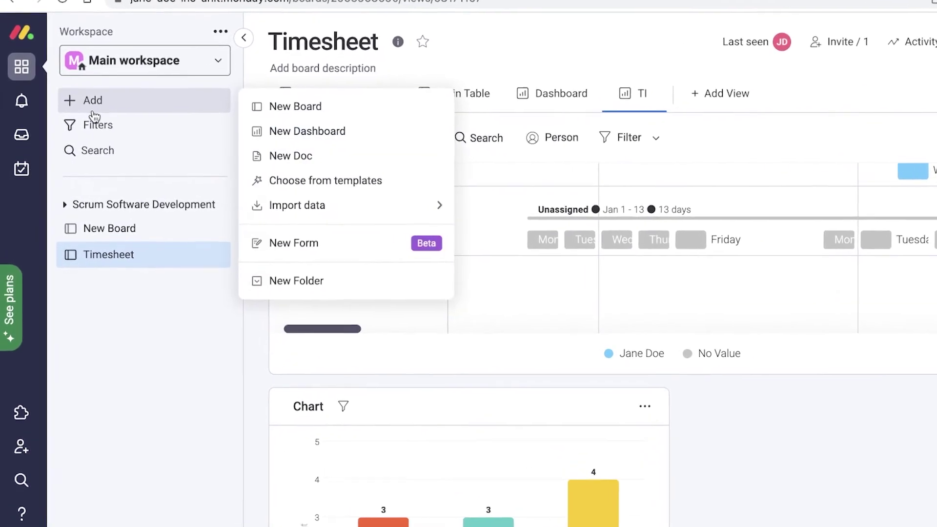
click(125, 236)
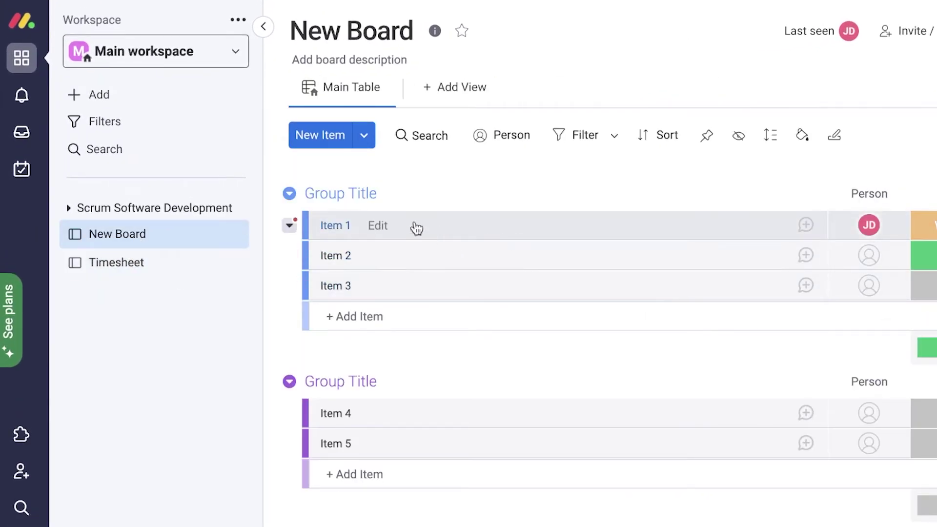
click(344, 201)
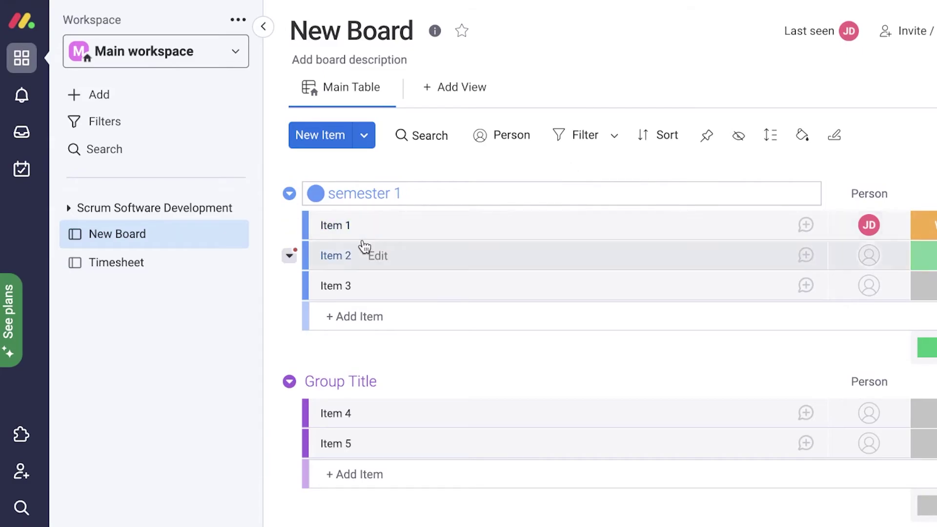
Step: Rename the second group to 'semester'
drag(328, 381, 361, 380)
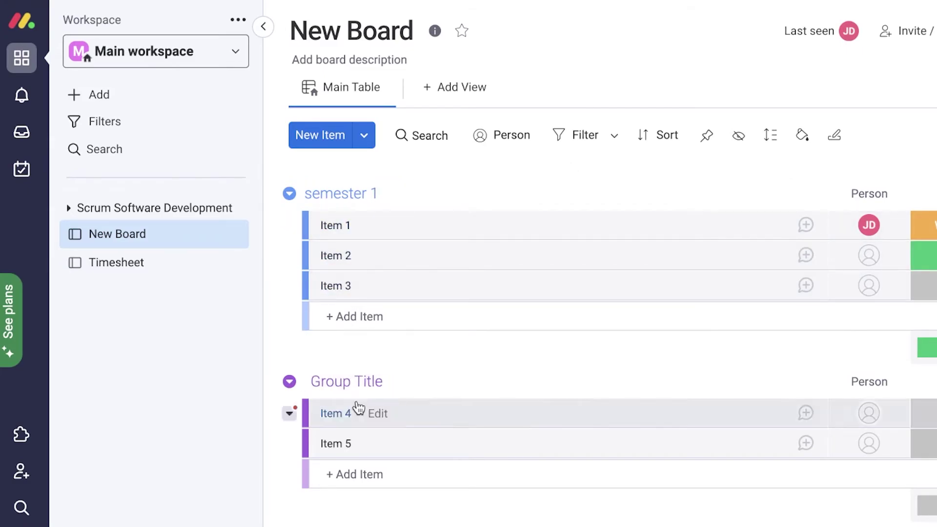
click(370, 381)
key(ctrl+a)
text(semester)
key(Return)
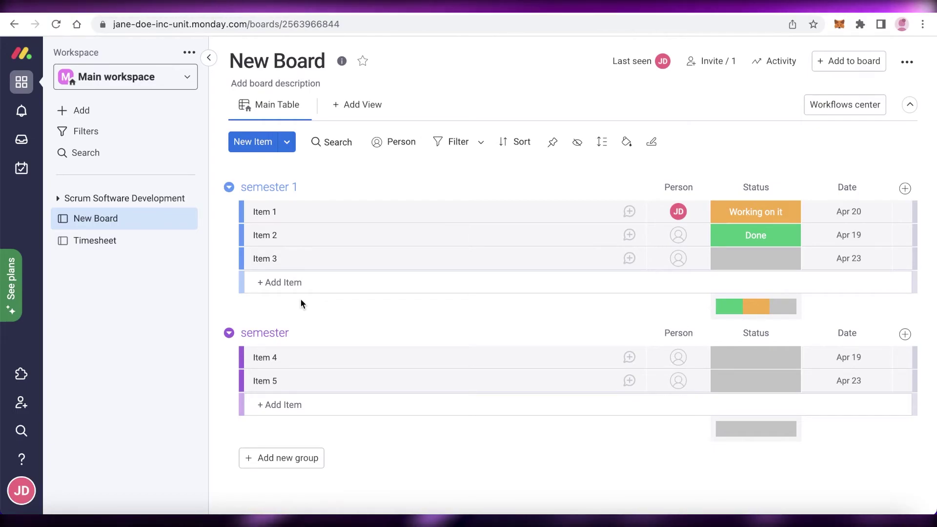
Step: Add a Timeline view to New Board from More views and keep its default name
click(348, 106)
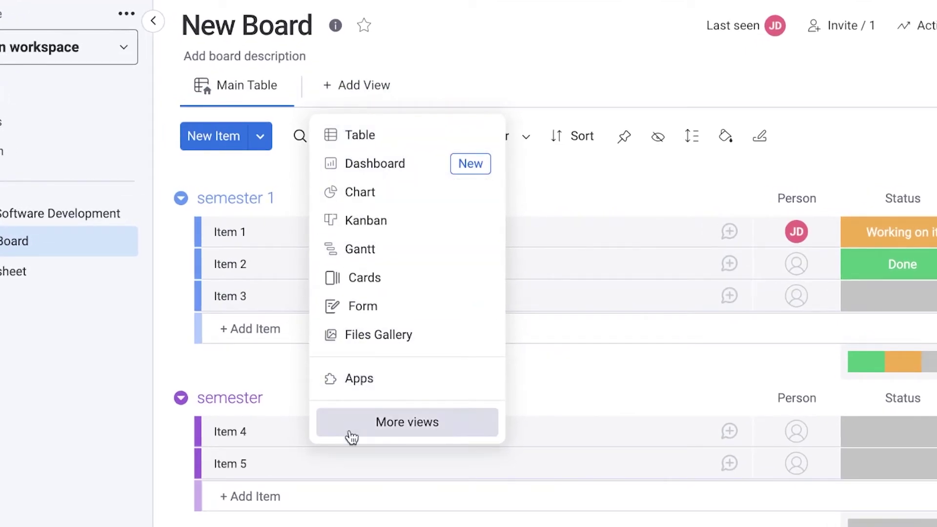
click(350, 410)
click(749, 244)
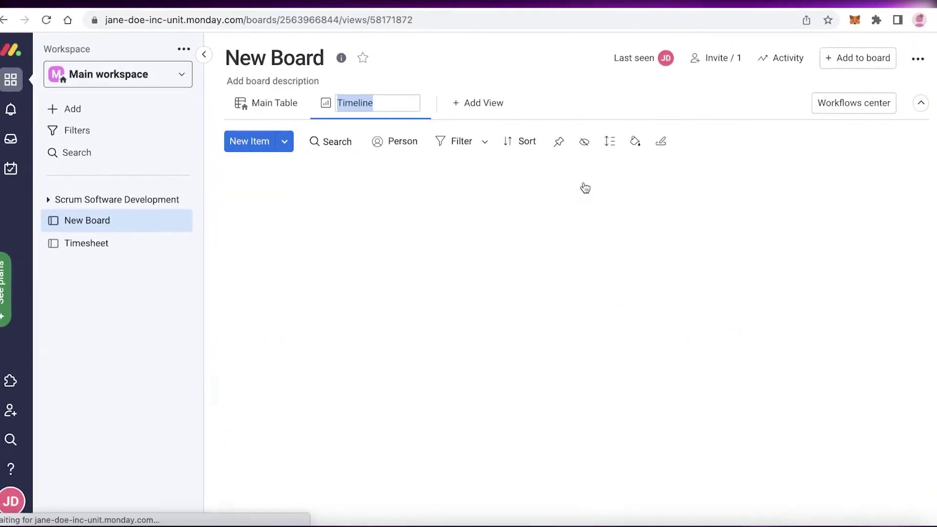
click(542, 376)
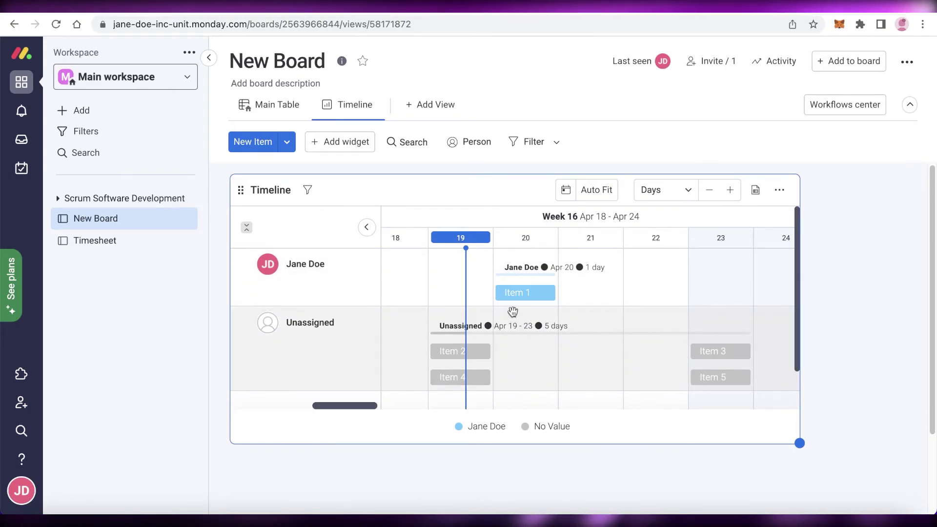
Step: Inspect Item 1's details card, checking its date and assigned person
scroll(531, 264, left, 2)
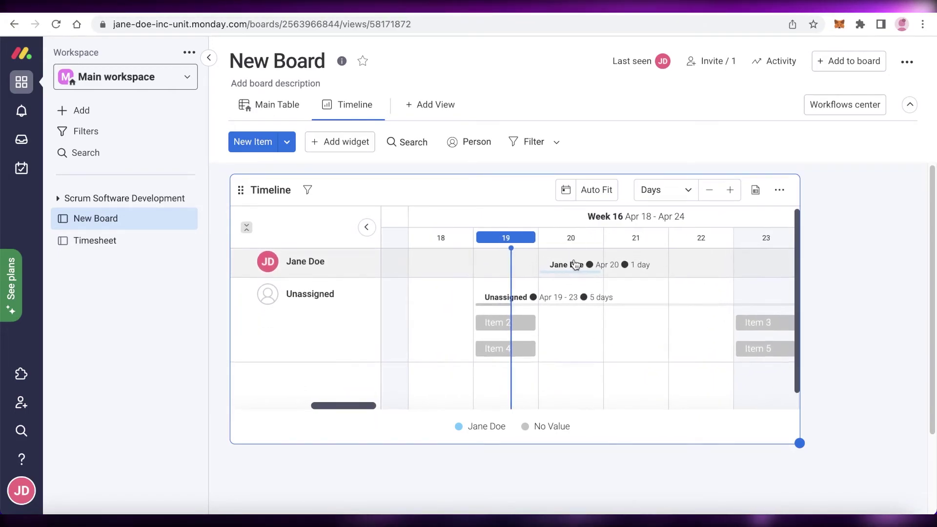
click(546, 293)
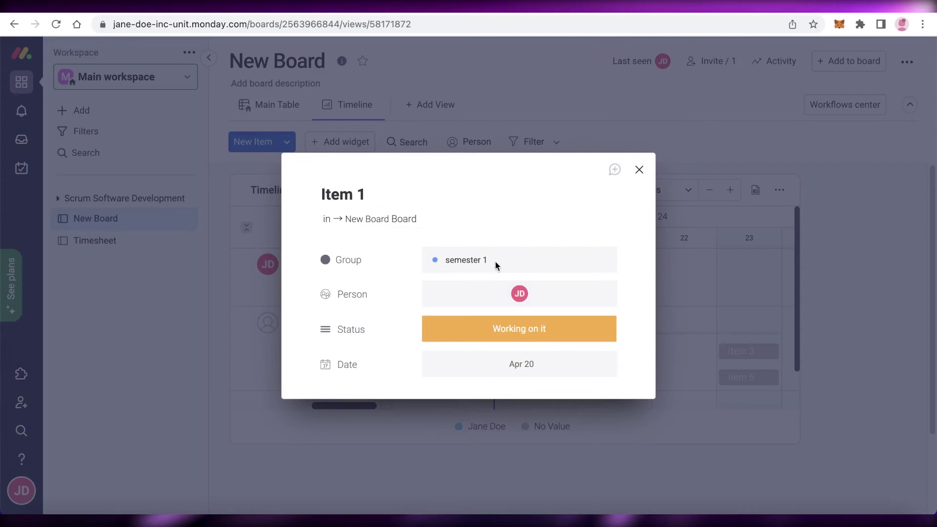
click(481, 364)
click(666, 205)
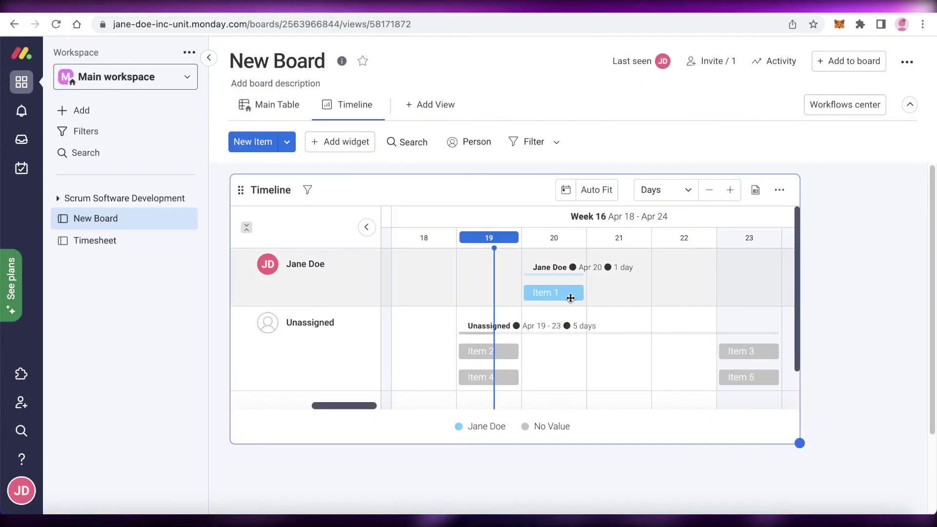
click(537, 298)
click(485, 299)
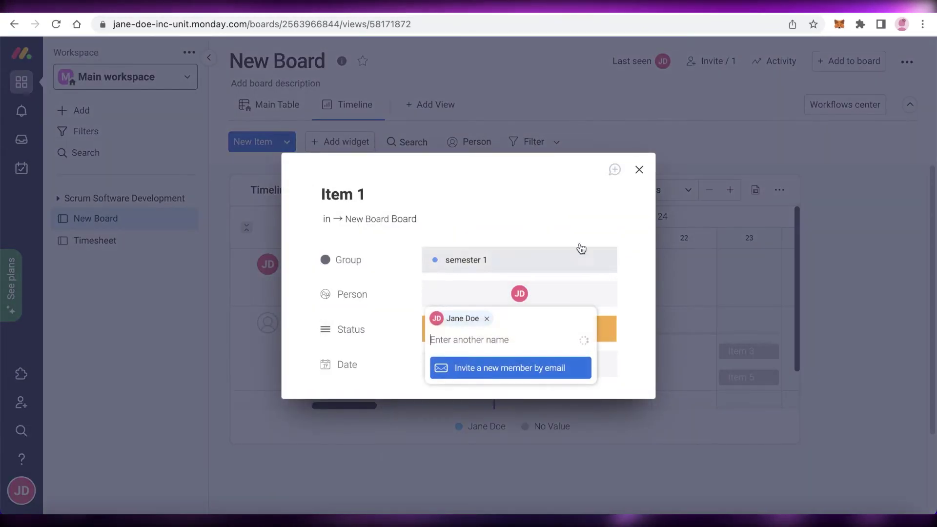
click(579, 247)
click(639, 171)
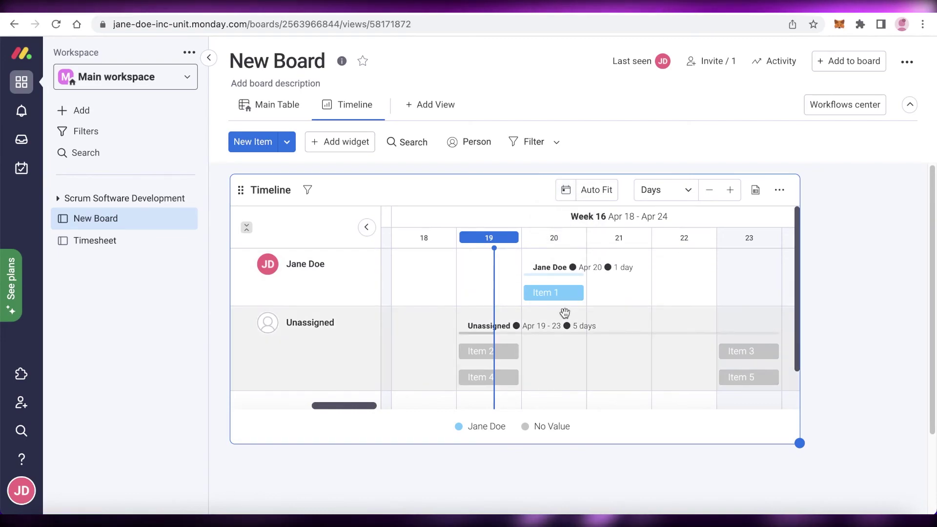
Step: Set Item 1's status to Done and widen the Timeline widget through Apr 25
click(566, 295)
click(523, 330)
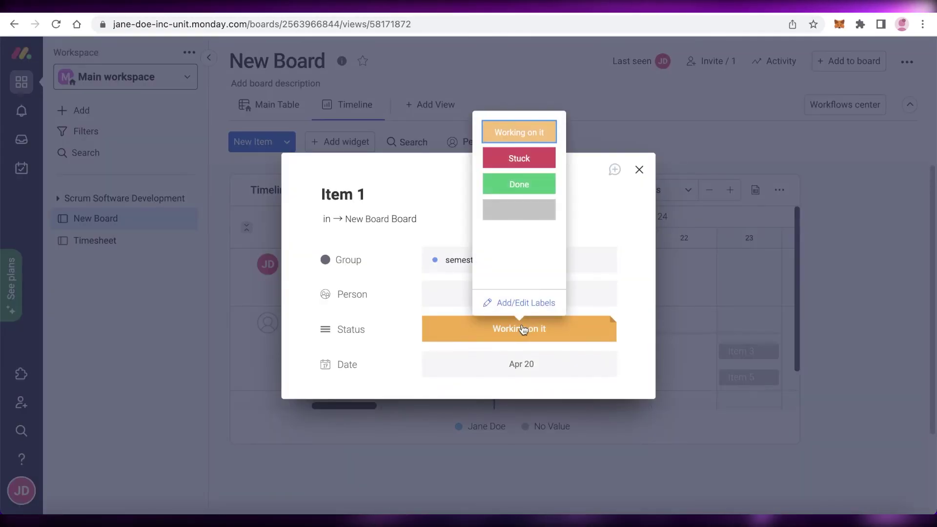
click(520, 188)
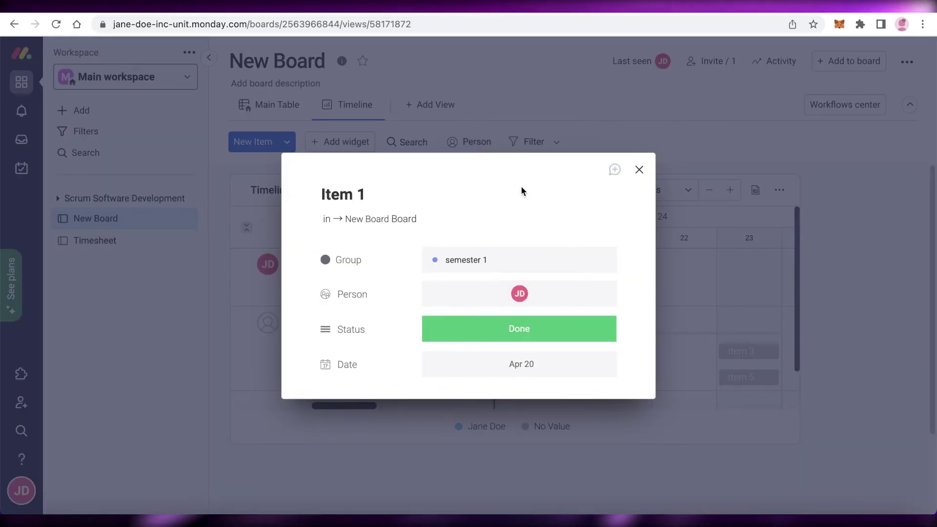
click(639, 171)
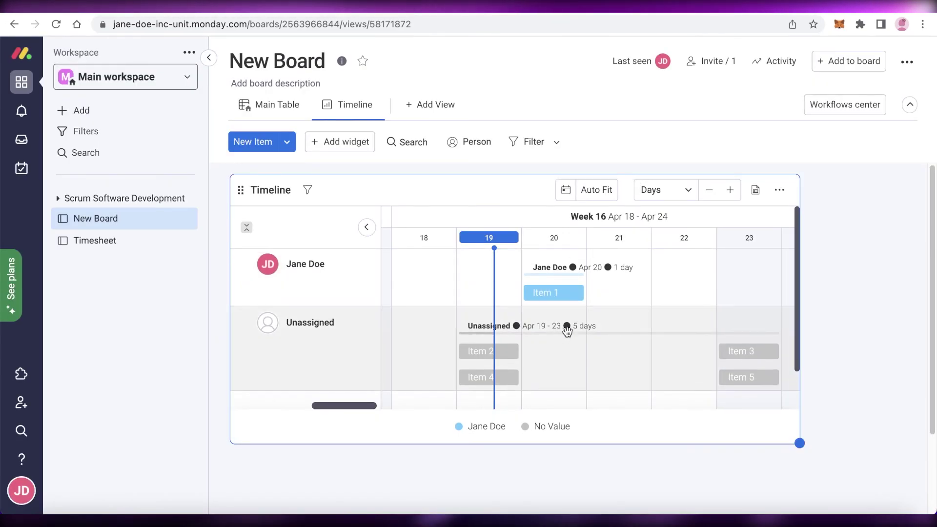
scroll(565, 329, down, 1)
drag(800, 441, 921, 440)
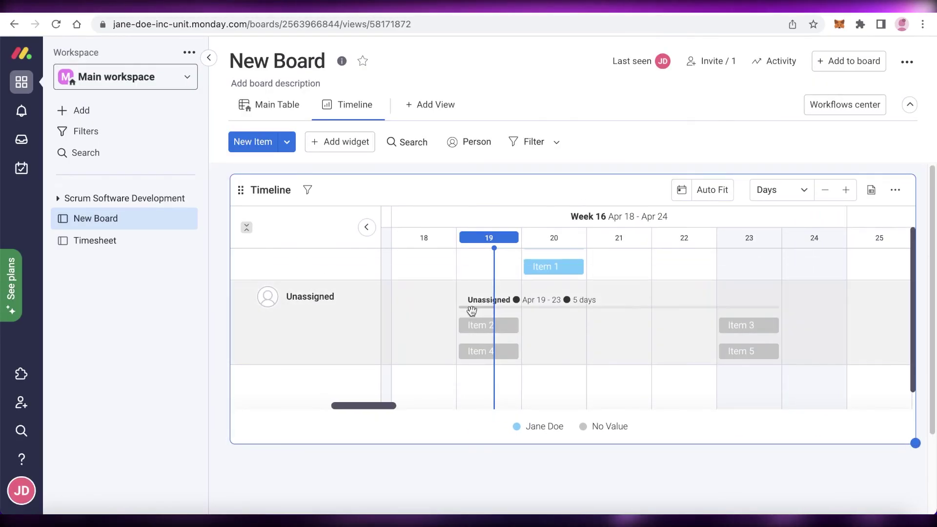